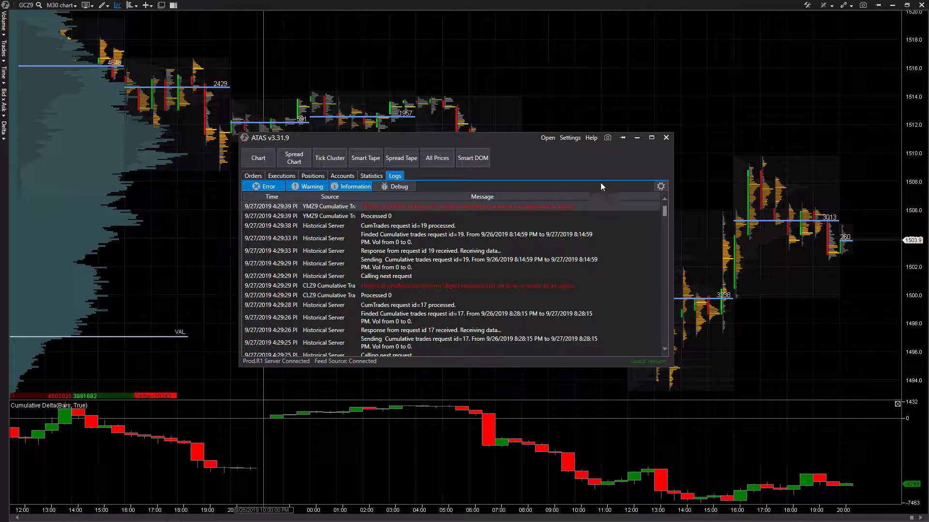
Open a new chart for the ESZ9 E-mini S&P 500 December 2019 favorite and maximize its window
{"action": "left_click", "coordinate": [555, 138]}
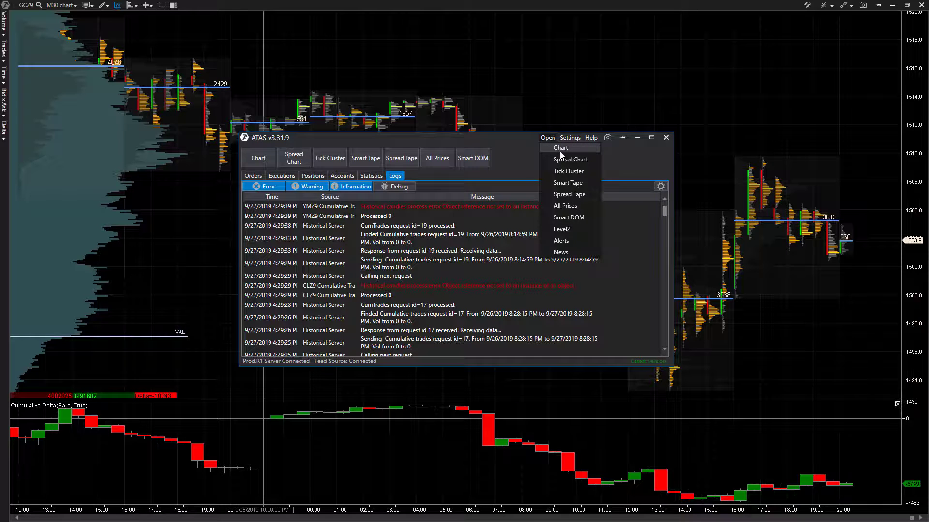
{"action": "left_click", "coordinate": [560, 149]}
{"action": "left_click", "coordinate": [354, 230]}
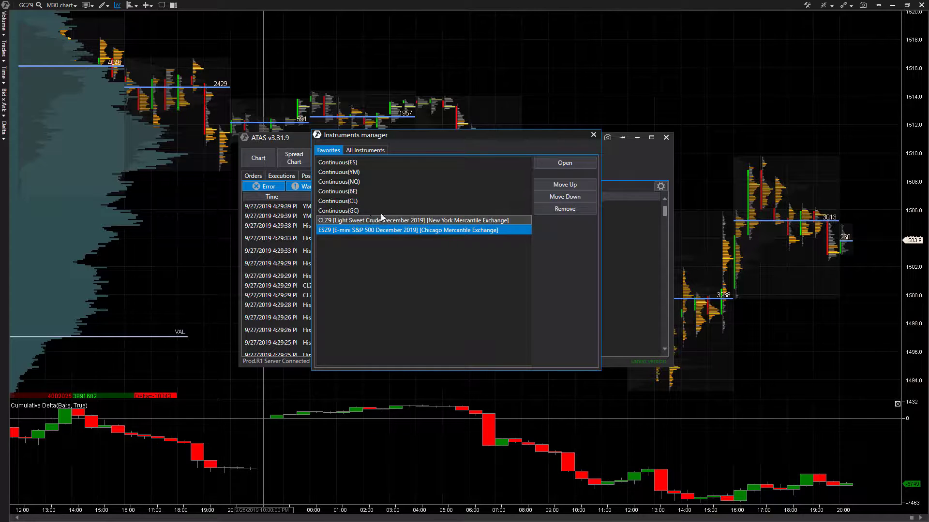
{"action": "left_click", "coordinate": [576, 167]}
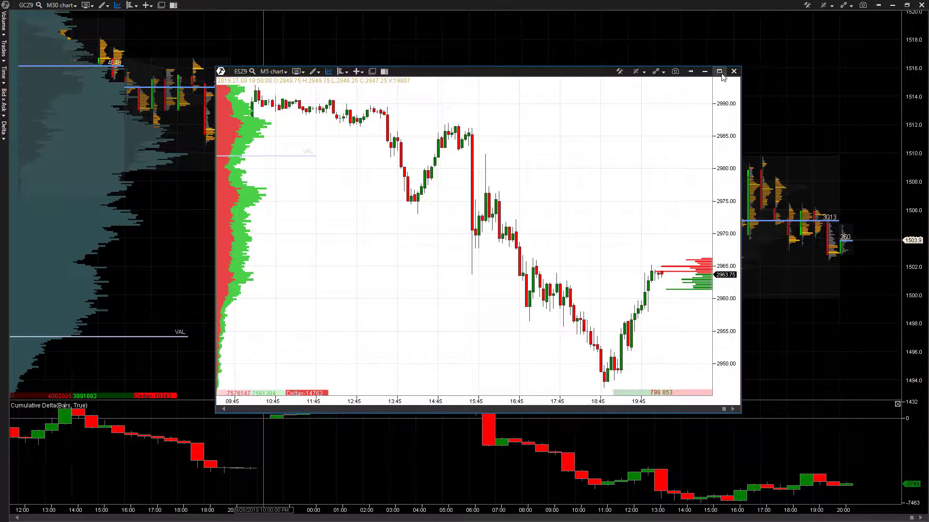
{"action": "left_click", "coordinate": [720, 72]}
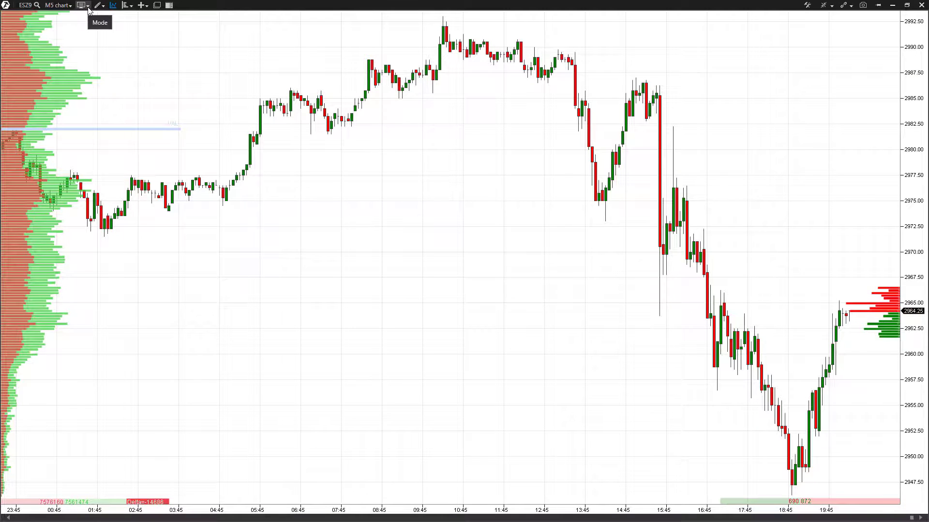
Cycle the ESZ9 chart through the Bars, Transparent candles and Line Chart display modes
{"action": "left_click", "coordinate": [88, 9]}
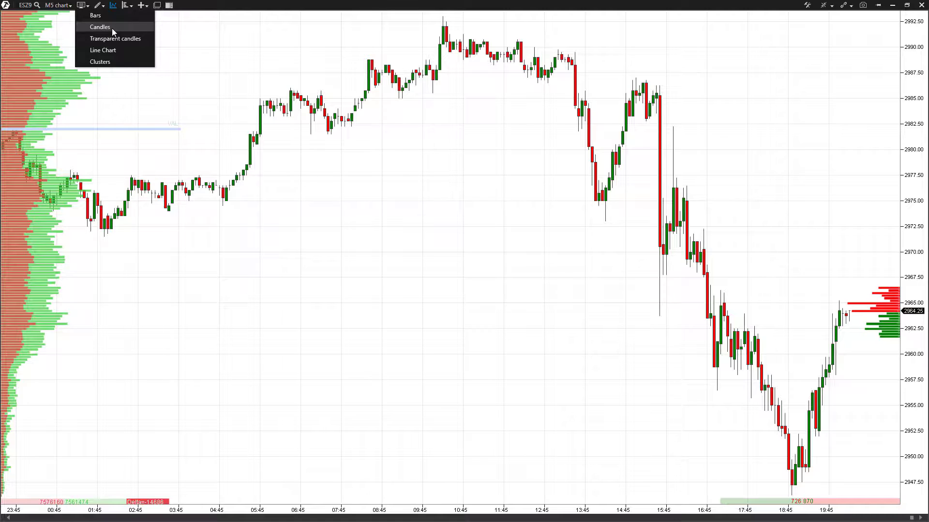
{"action": "left_click", "coordinate": [108, 15]}
{"action": "left_click", "coordinate": [83, 5]}
{"action": "left_click", "coordinate": [102, 41]}
{"action": "left_click", "coordinate": [83, 5]}
{"action": "left_click", "coordinate": [87, 7]}
{"action": "left_click", "coordinate": [87, 6]}
{"action": "left_click", "coordinate": [100, 52]}
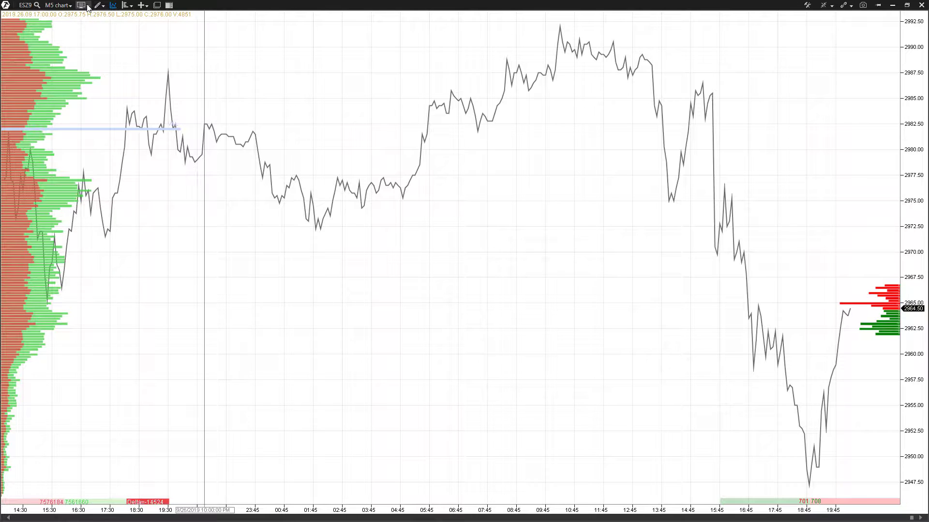
Switch the chart to the Clusters display mode and inspect the bid and ask values in the bars
{"action": "left_click", "coordinate": [88, 5]}
{"action": "left_click", "coordinate": [95, 60]}
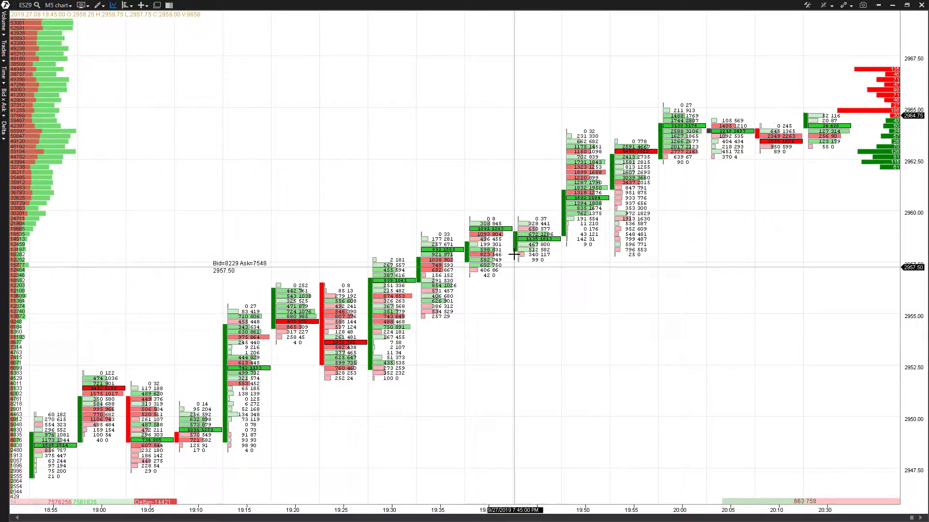
{"action": "scroll", "coordinate": [516, 253], "scroll_direction": "down", "scroll_amount": 3}
{"action": "scroll", "coordinate": [515, 252], "scroll_direction": "up", "scroll_amount": 4}
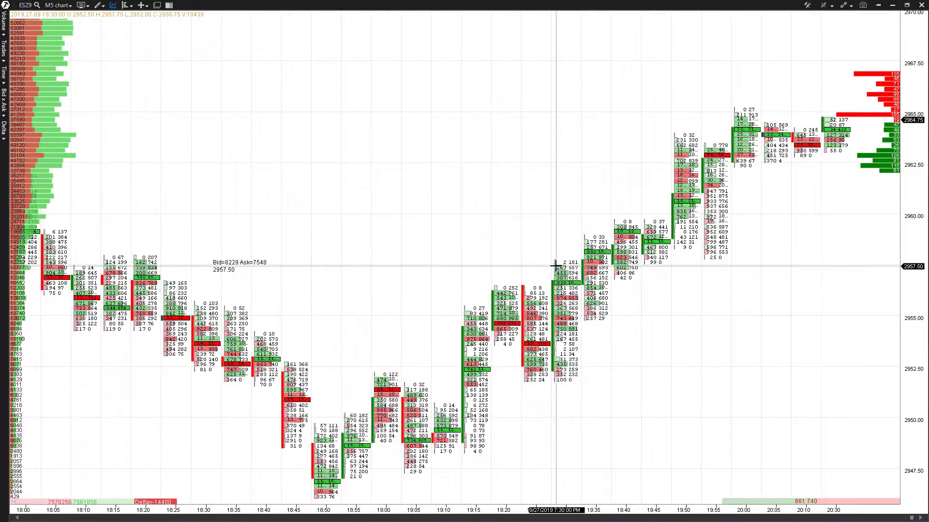
{"action": "scroll", "coordinate": [585, 213], "scroll_direction": "up", "scroll_amount": 1}
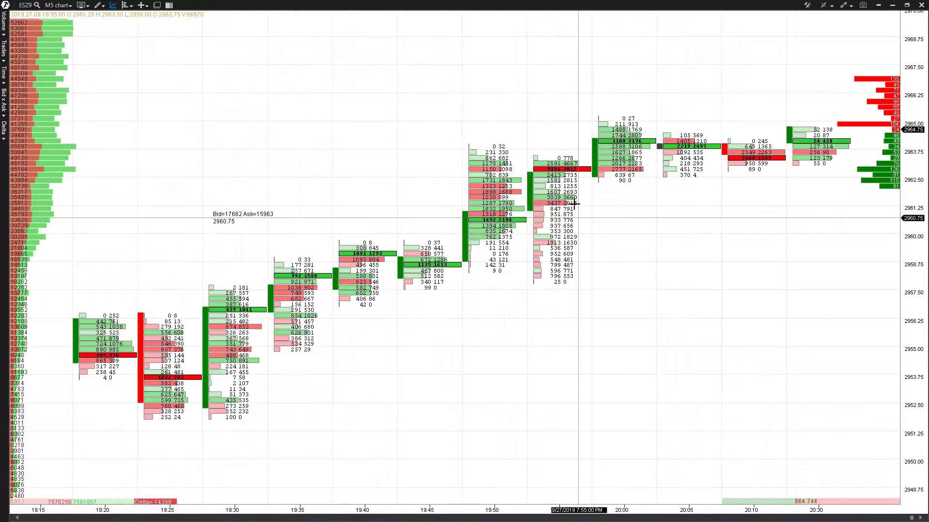
{"action": "scroll", "coordinate": [567, 208], "scroll_direction": "down", "scroll_amount": 3}
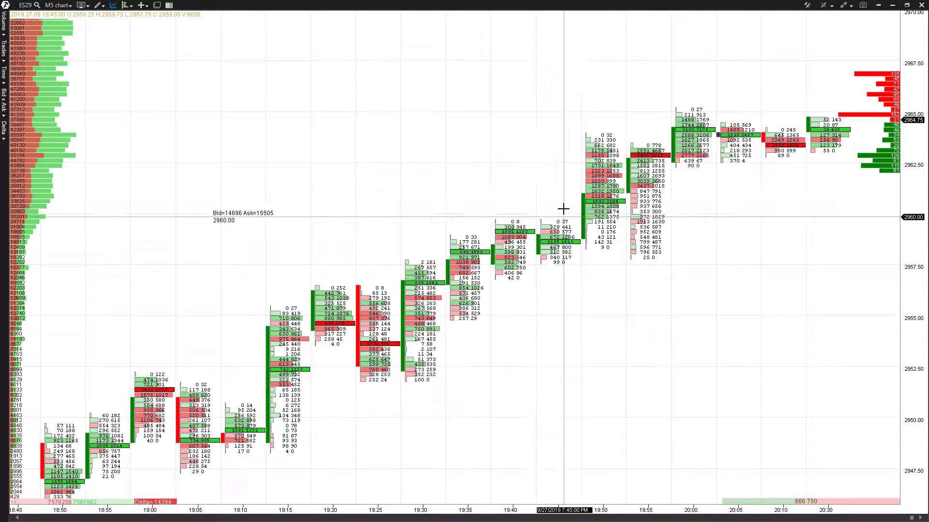
{"action": "scroll", "coordinate": [570, 136], "scroll_direction": "up", "scroll_amount": 2}
{"action": "scroll", "coordinate": [631, 159], "scroll_direction": "down", "scroll_amount": 2}
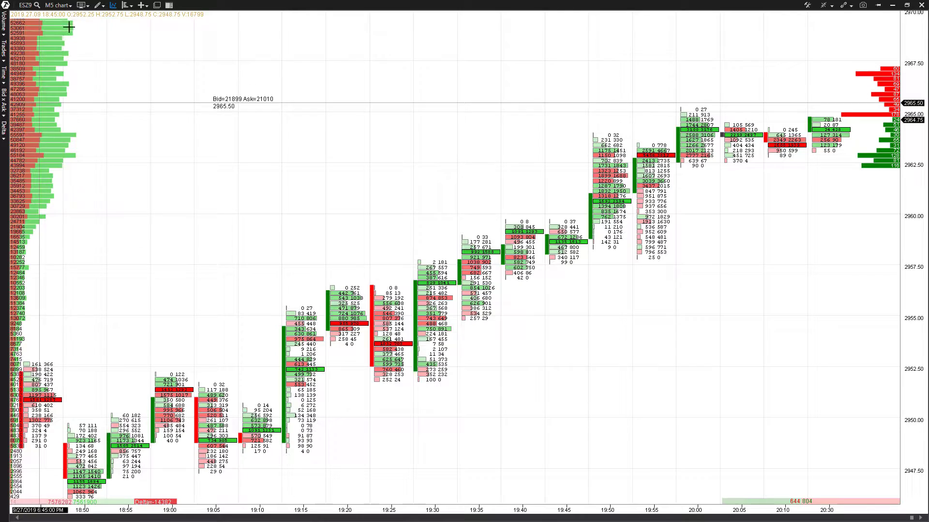
{"action": "left_click", "coordinate": [83, 4]}
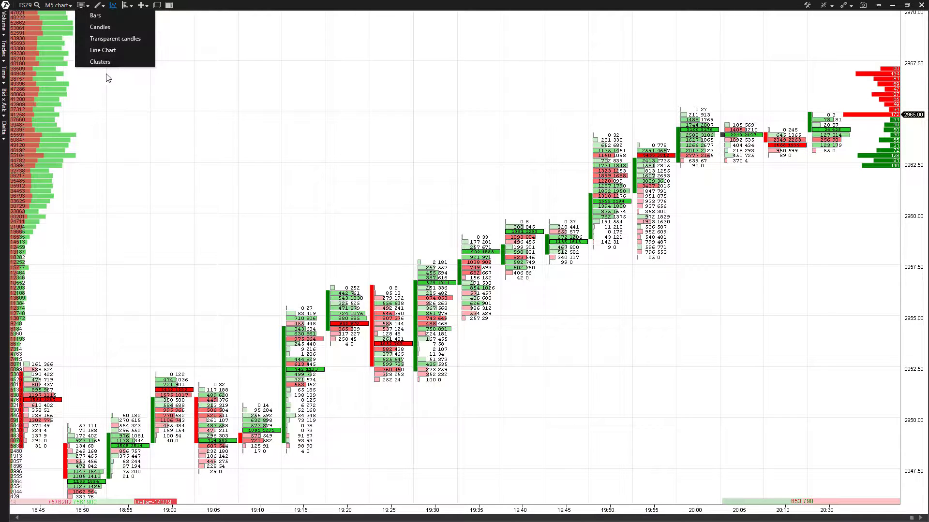
{"action": "left_click", "coordinate": [207, 3]}
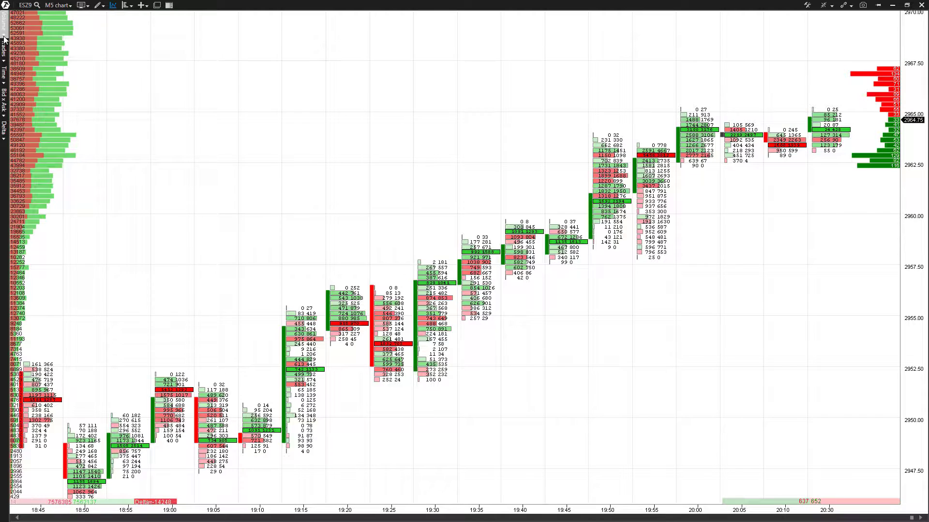
Display the clusters as Graduated Volume, followed by Delta Colored Volume
{"action": "left_click", "coordinate": [4, 37]}
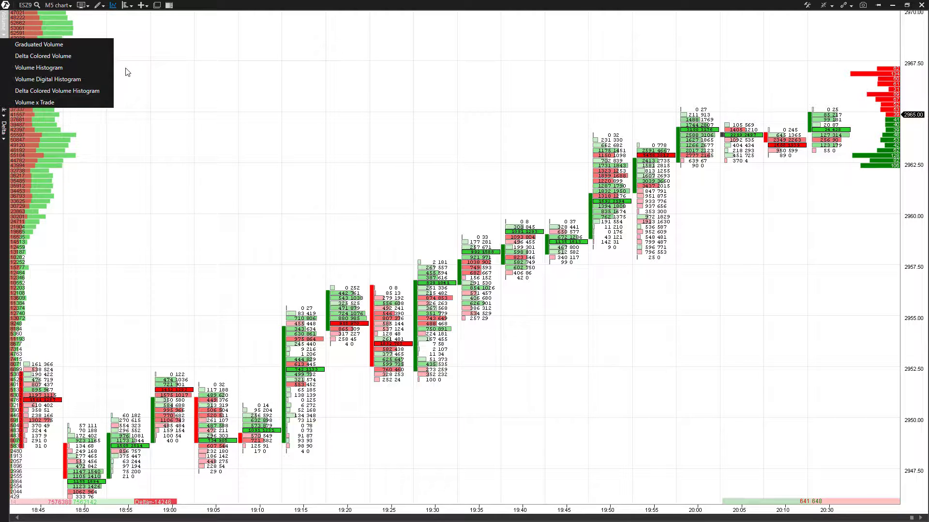
{"action": "left_click", "coordinate": [86, 44]}
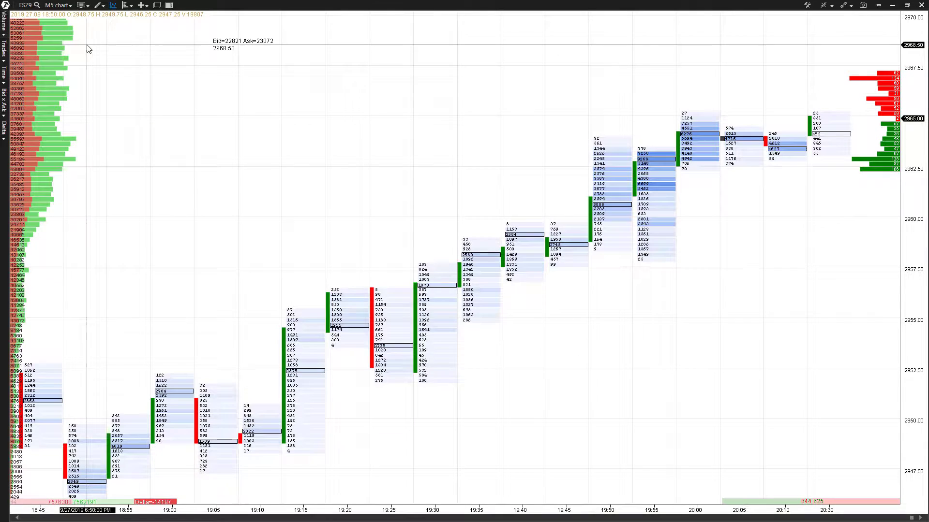
{"action": "left_click", "coordinate": [6, 33]}
{"action": "left_click", "coordinate": [30, 56]}
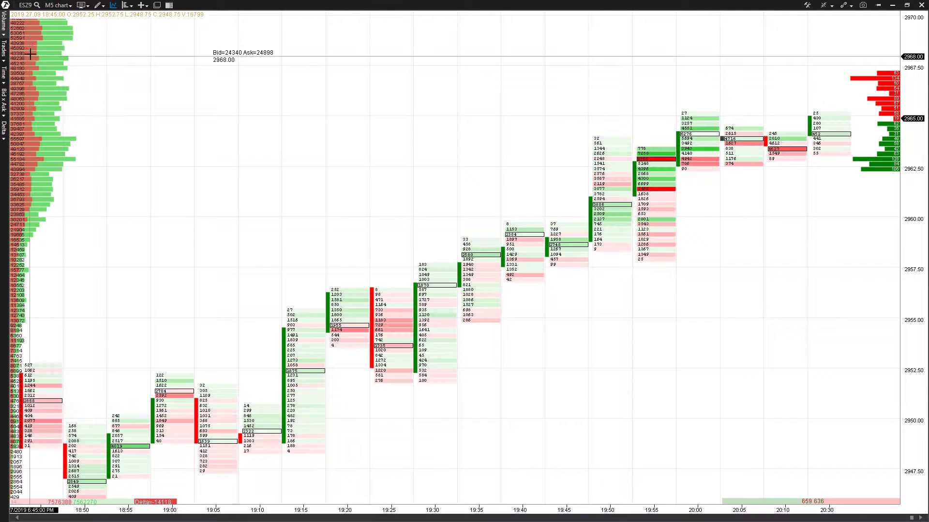
{"action": "left_click", "coordinate": [4, 24]}
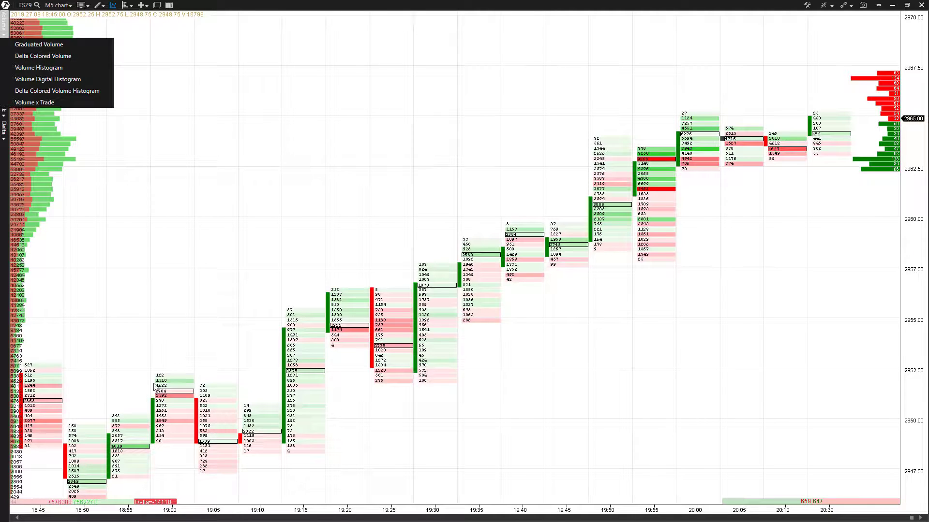
{"action": "left_click", "coordinate": [156, 497]}
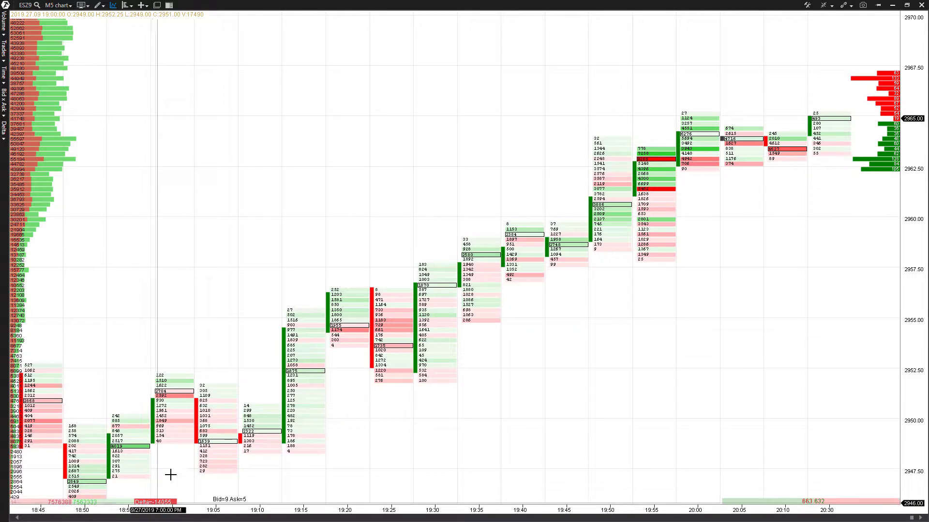
Display the clusters as a Volume Histogram and examine the bars, followed by a Volume Digital Histogram
{"action": "left_click", "coordinate": [4, 23]}
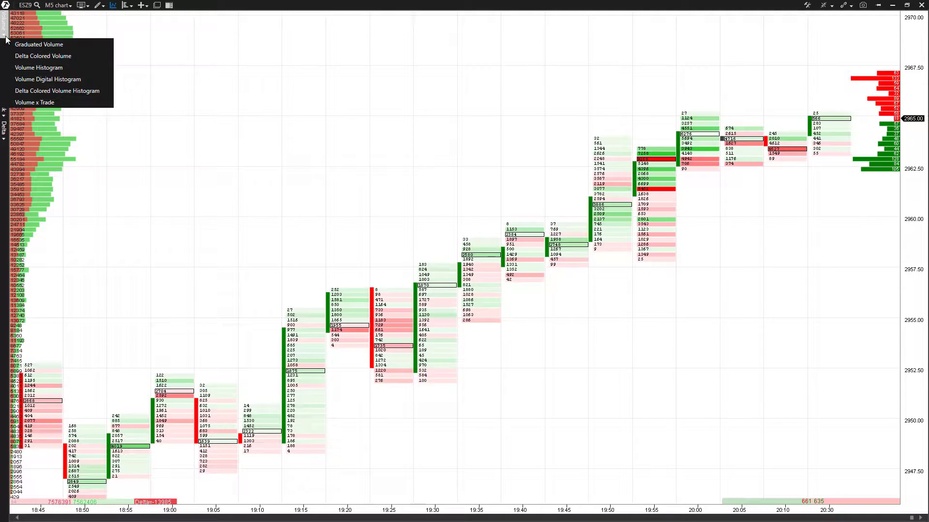
{"action": "left_click", "coordinate": [34, 68]}
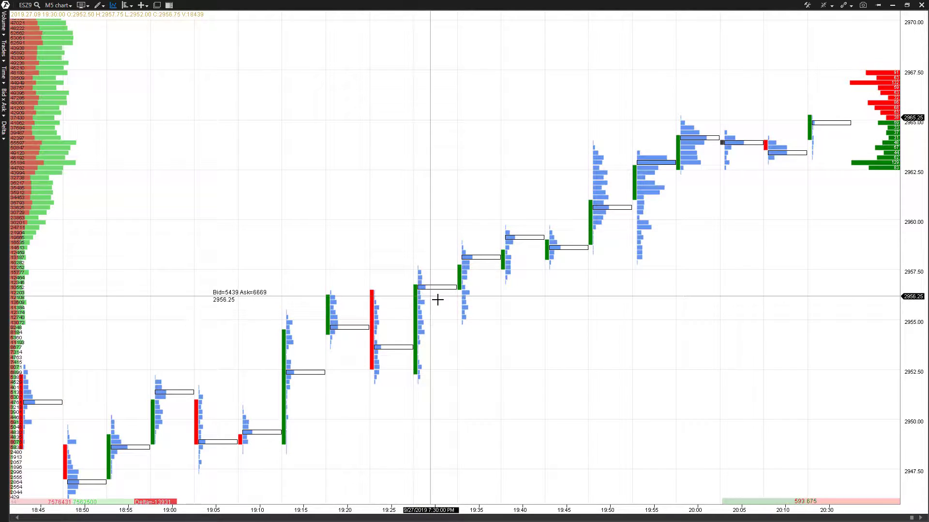
{"action": "scroll", "coordinate": [438, 300], "scroll_direction": "up", "scroll_amount": 5}
{"action": "scroll", "coordinate": [438, 300], "scroll_direction": "up", "scroll_amount": 2}
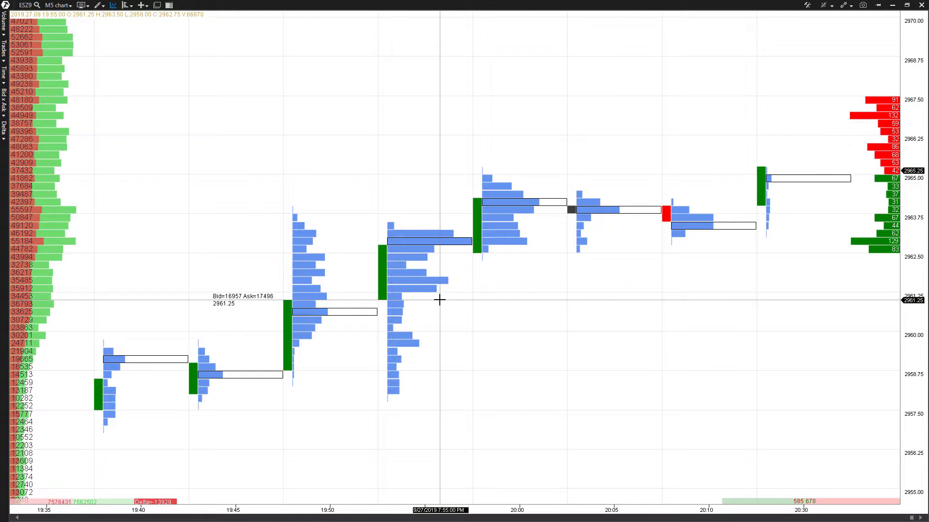
{"action": "scroll", "coordinate": [502, 231], "scroll_direction": "down", "scroll_amount": 6}
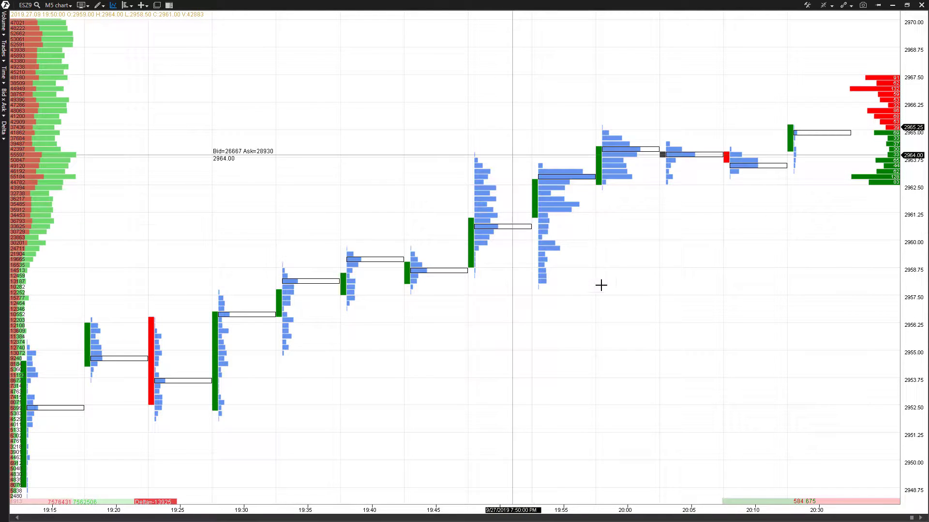
{"action": "scroll", "coordinate": [619, 177], "scroll_direction": "down", "scroll_amount": 1}
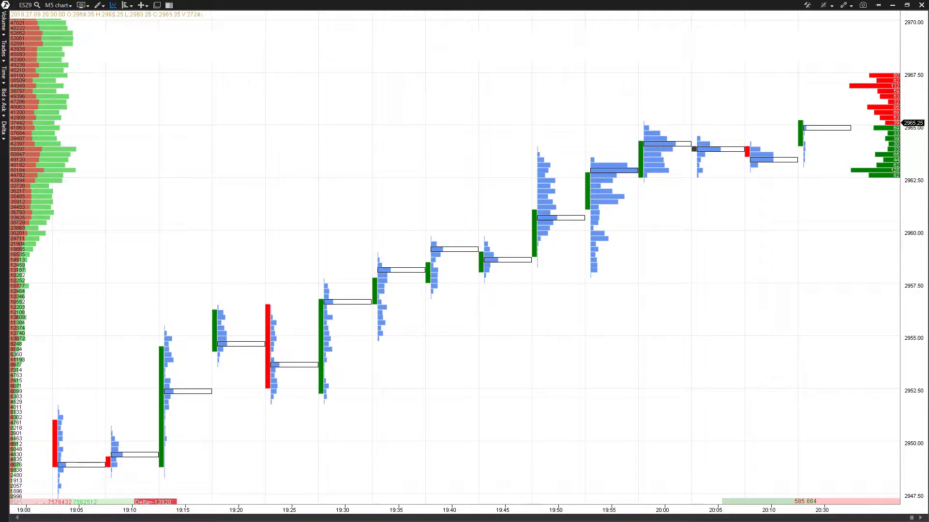
{"action": "left_click", "coordinate": [4, 35]}
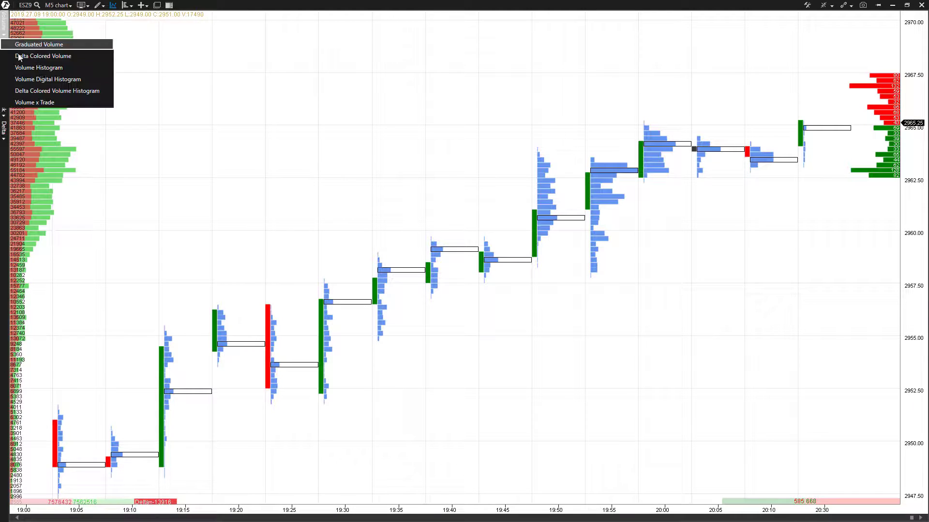
{"action": "left_click", "coordinate": [55, 79]}
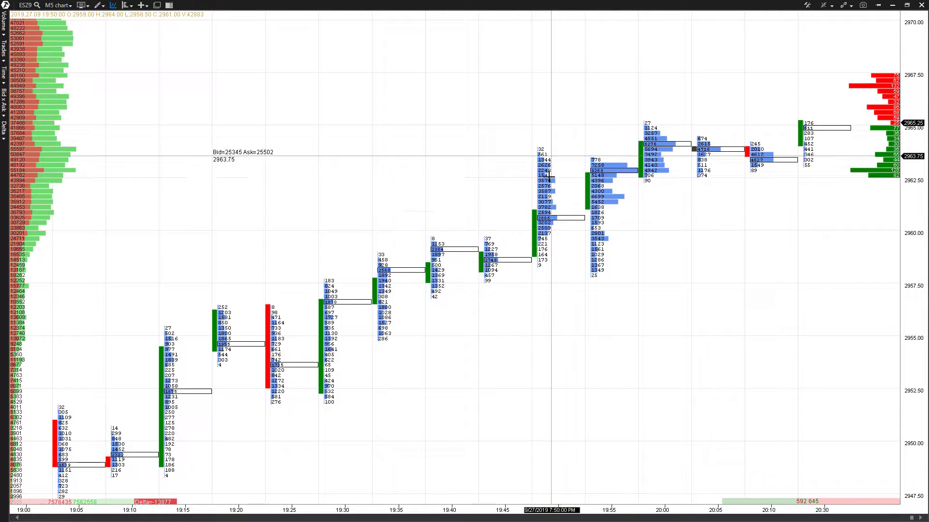
Display the clusters as a Delta Colored Volume Histogram, followed by Volume x Trade
{"action": "left_click", "coordinate": [5, 34]}
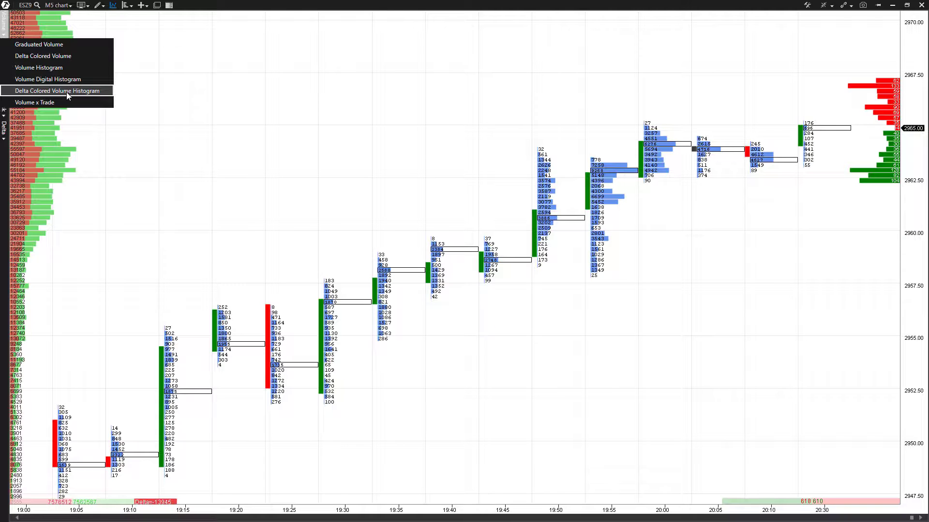
{"action": "left_click", "coordinate": [67, 92]}
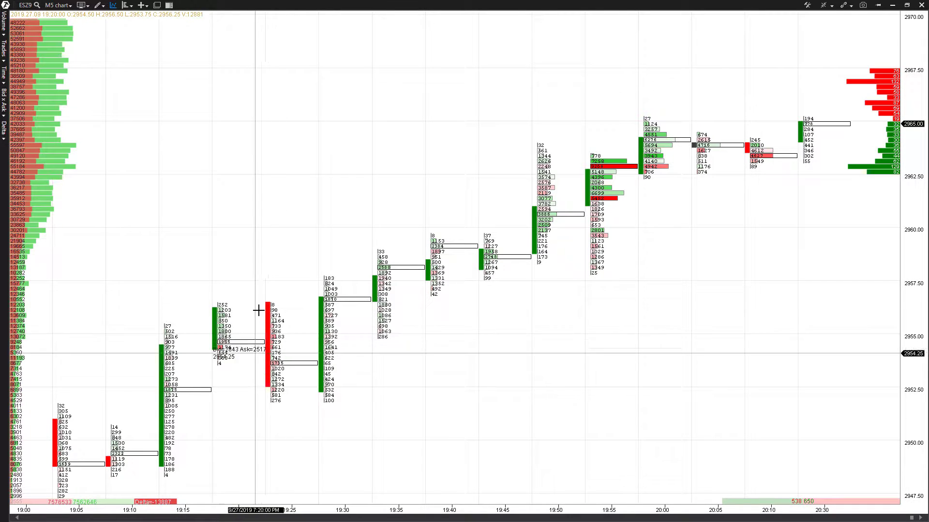
{"action": "left_click", "coordinate": [3, 22]}
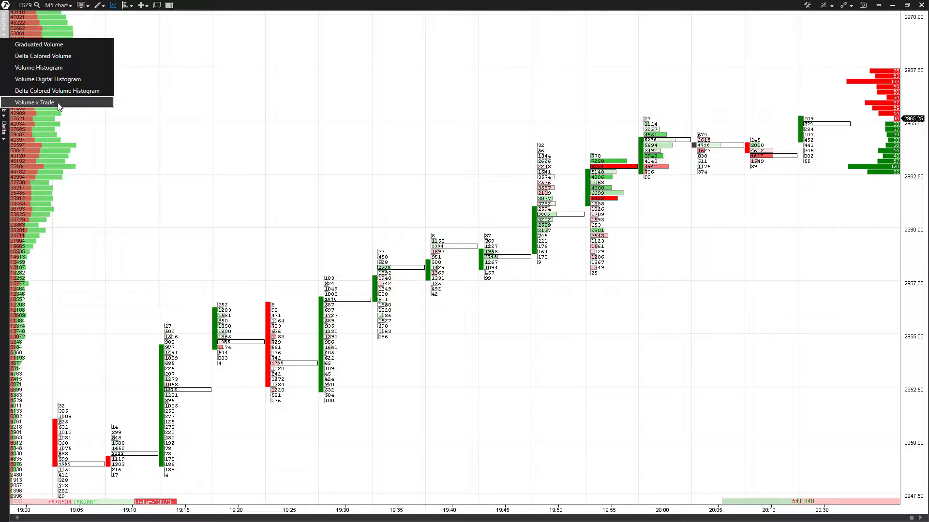
{"action": "left_click", "coordinate": [57, 102]}
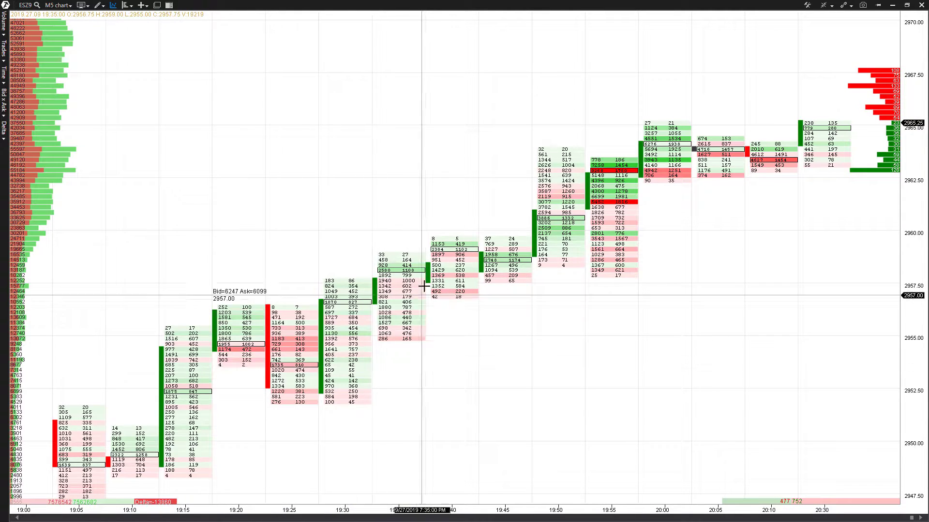
Display the clusters as Graduated Trades, followed by Delta Colored Trades
{"action": "left_click", "coordinate": [7, 61]}
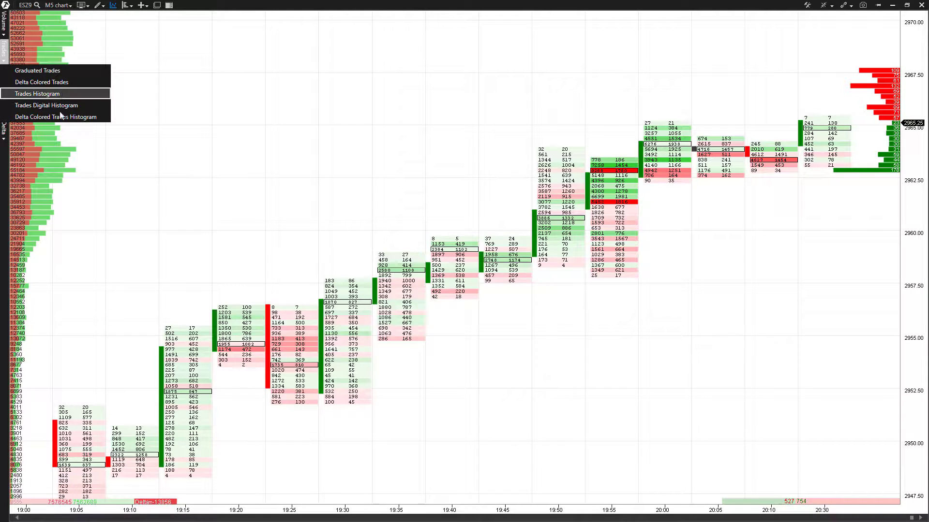
{"action": "left_click", "coordinate": [62, 71]}
{"action": "left_click", "coordinate": [8, 58]}
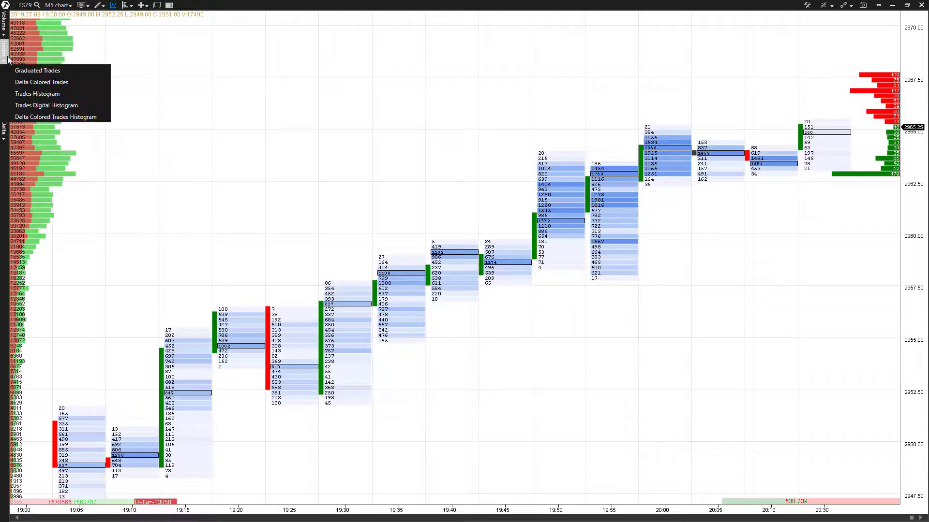
{"action": "left_click", "coordinate": [22, 82]}
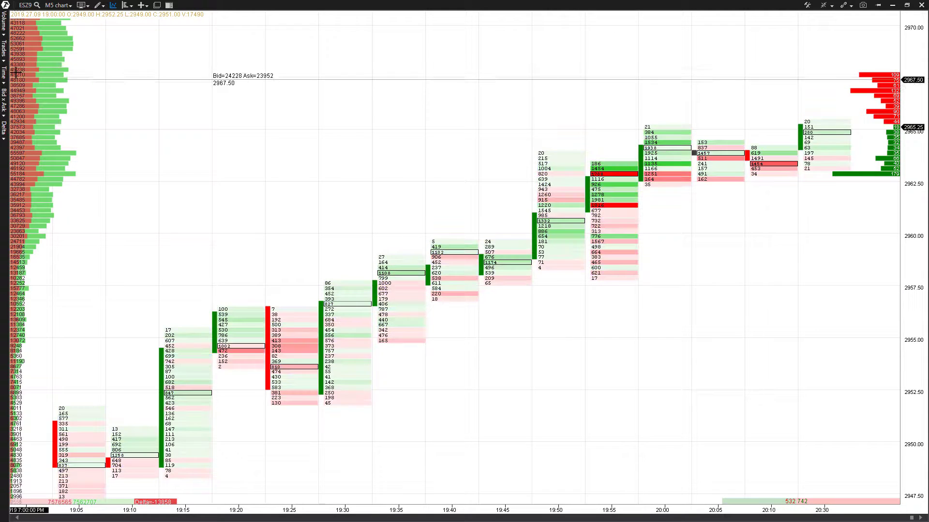
Display the clusters as a Trades Histogram, followed by a Trades Digital Histogram
{"action": "left_click", "coordinate": [6, 59]}
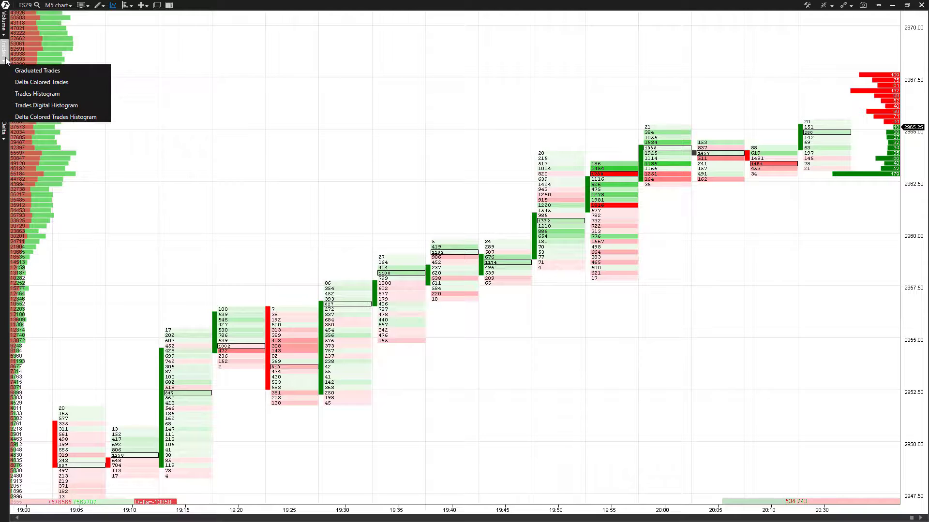
{"action": "left_click", "coordinate": [30, 95]}
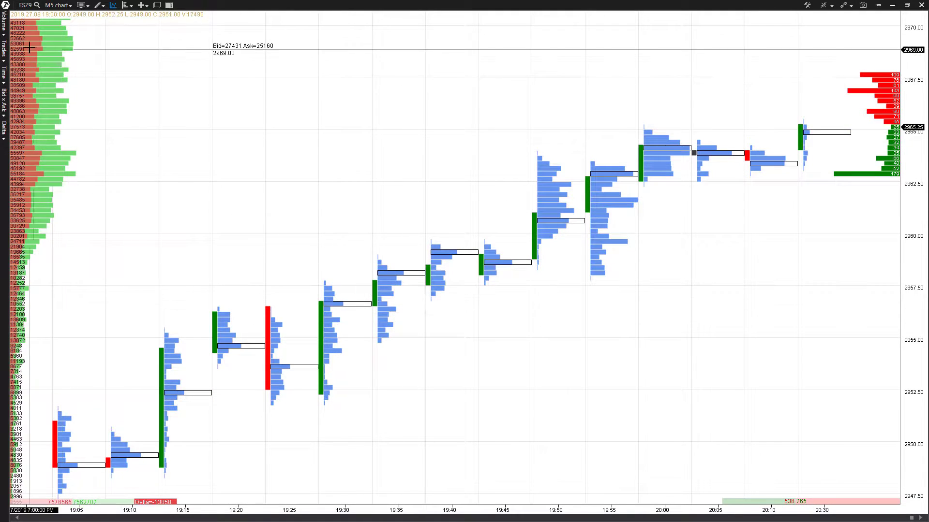
{"action": "left_click", "coordinate": [4, 51]}
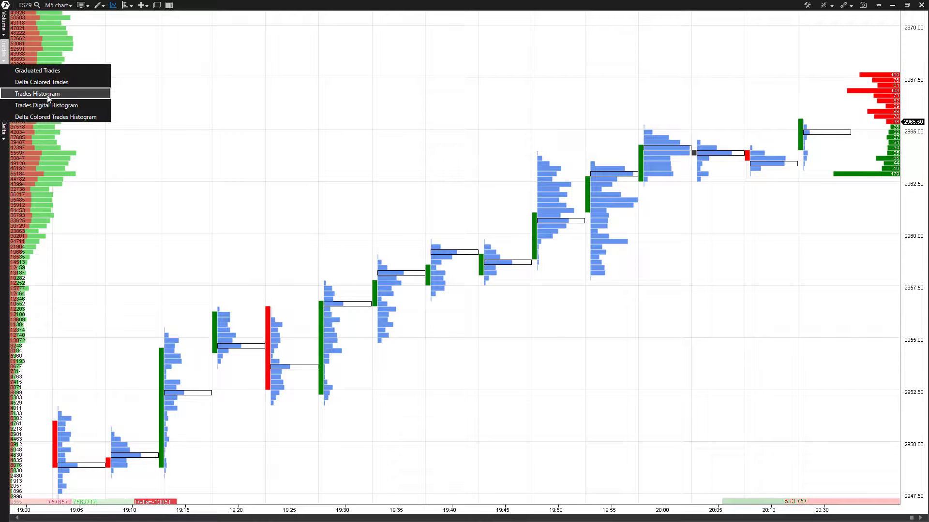
{"action": "left_click", "coordinate": [37, 106]}
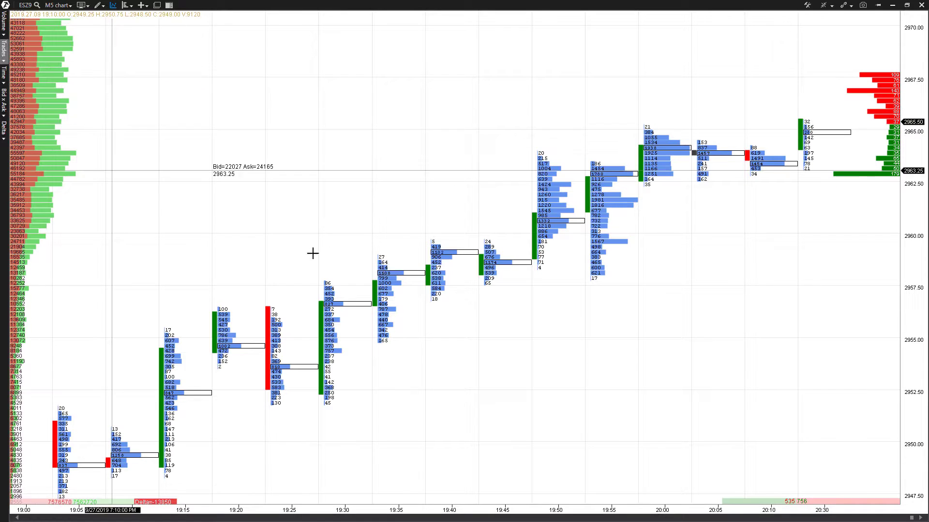
Display the clusters as a Delta Colored Trades Histogram, followed by Volume x Trade
{"action": "left_click", "coordinate": [4, 48]}
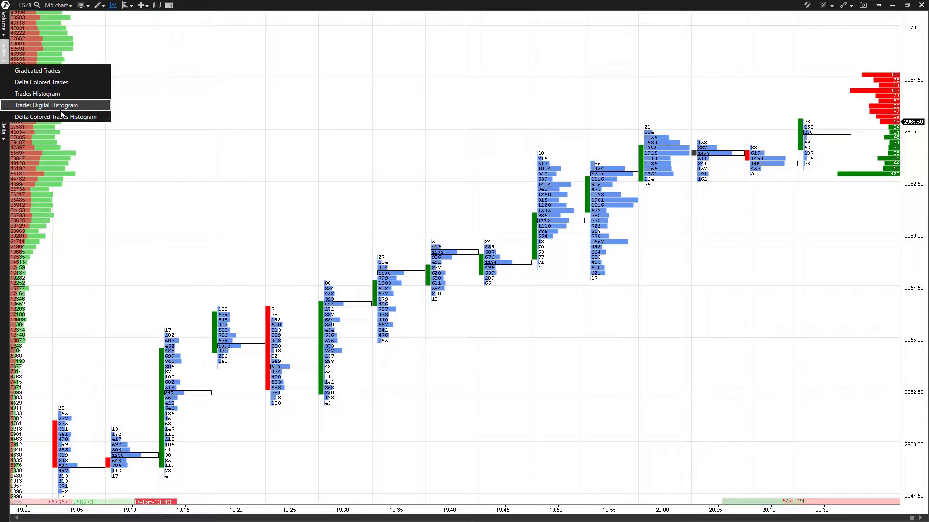
{"action": "left_click", "coordinate": [3, 22]}
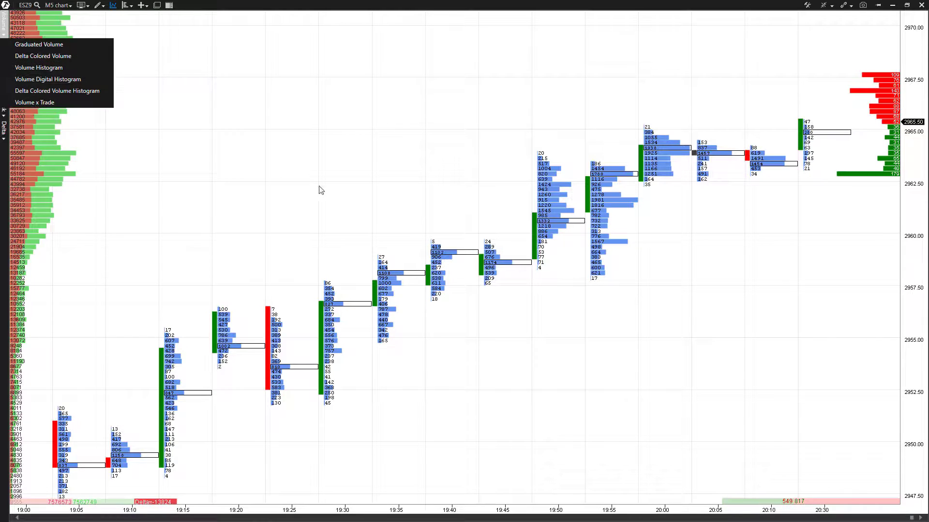
{"action": "left_click", "coordinate": [199, 131]}
{"action": "left_click", "coordinate": [3, 53]}
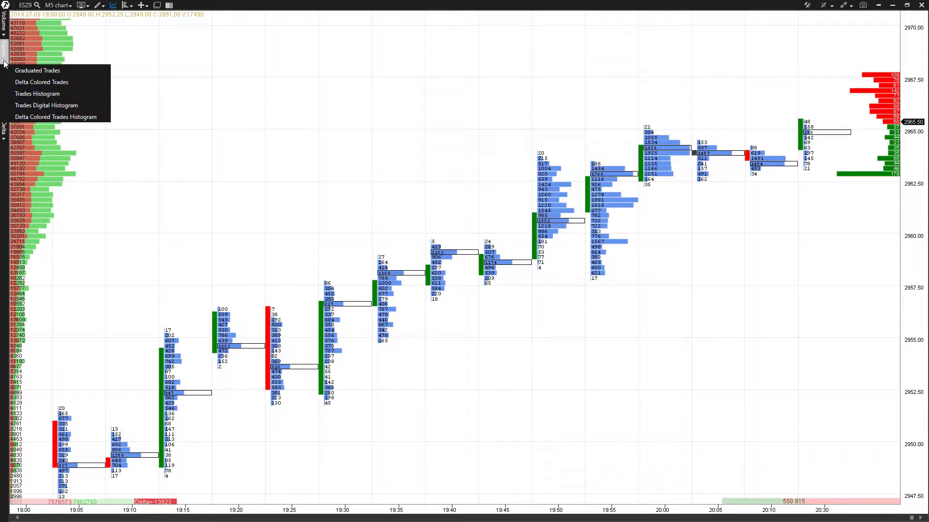
{"action": "left_click", "coordinate": [29, 118]}
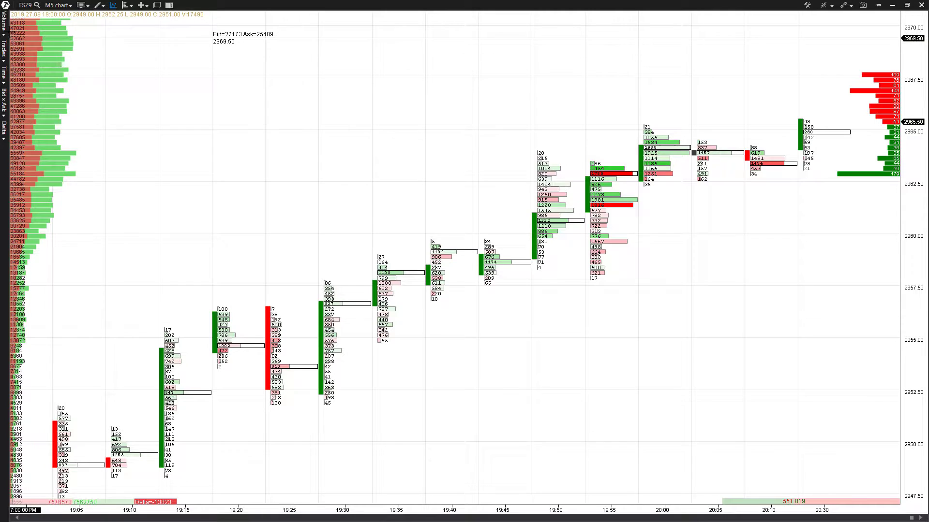
{"action": "left_click", "coordinate": [4, 22]}
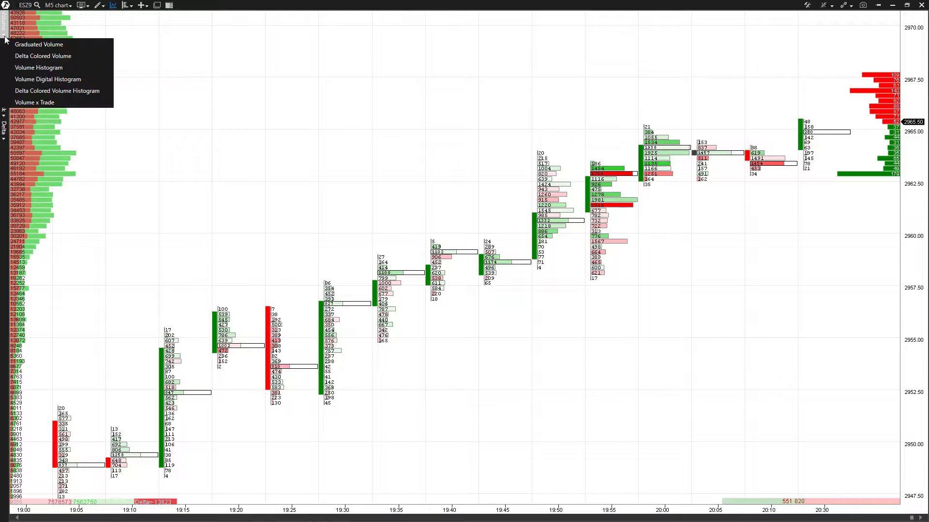
{"action": "left_click", "coordinate": [60, 102]}
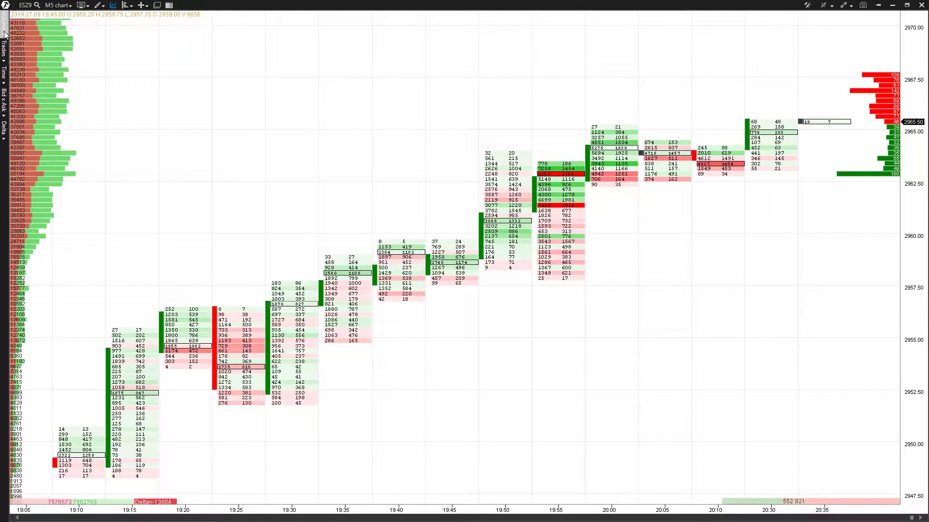
Display the clusters as Graduated Time, followed by Delta Colored Time
{"action": "left_click", "coordinate": [4, 77]}
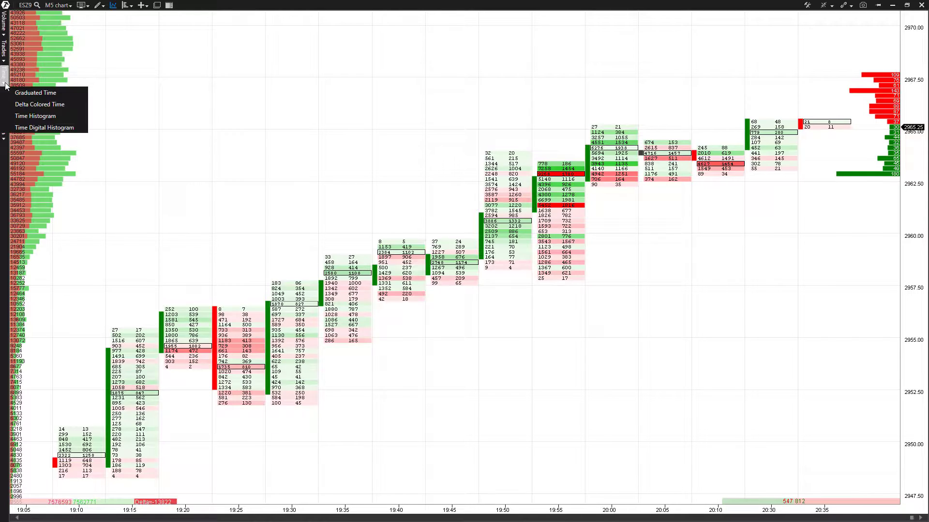
{"action": "left_click", "coordinate": [34, 96]}
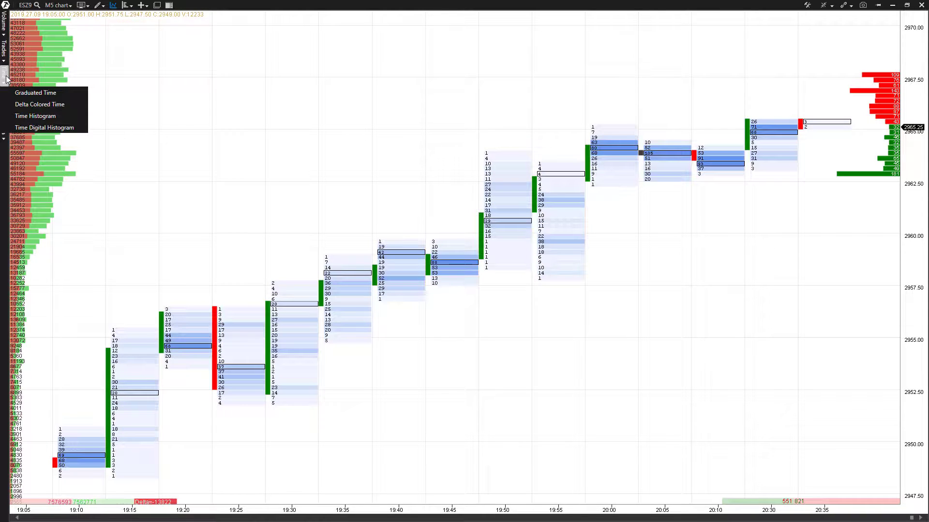
{"action": "left_click", "coordinate": [26, 106]}
Display the clusters as a Time Histogram, followed by a Time Digital Histogram
{"action": "left_click", "coordinate": [5, 86]}
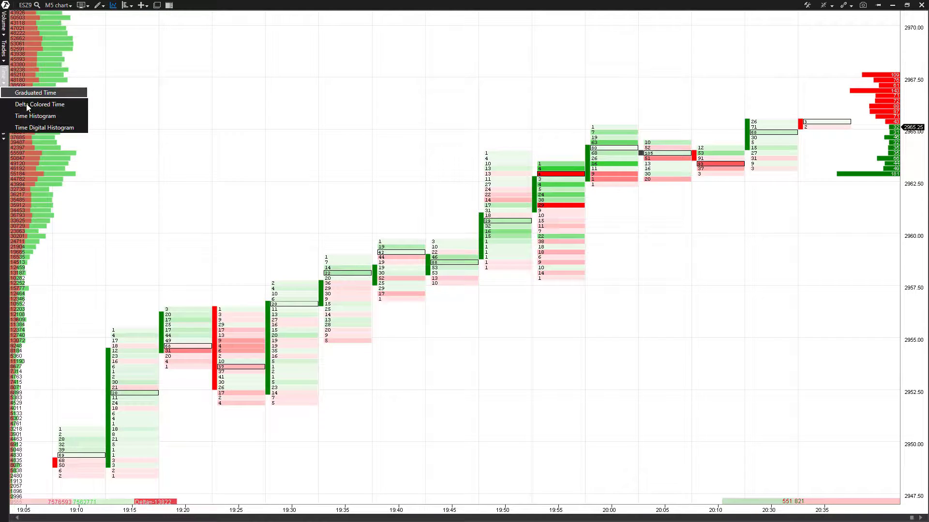
{"action": "left_click", "coordinate": [29, 115]}
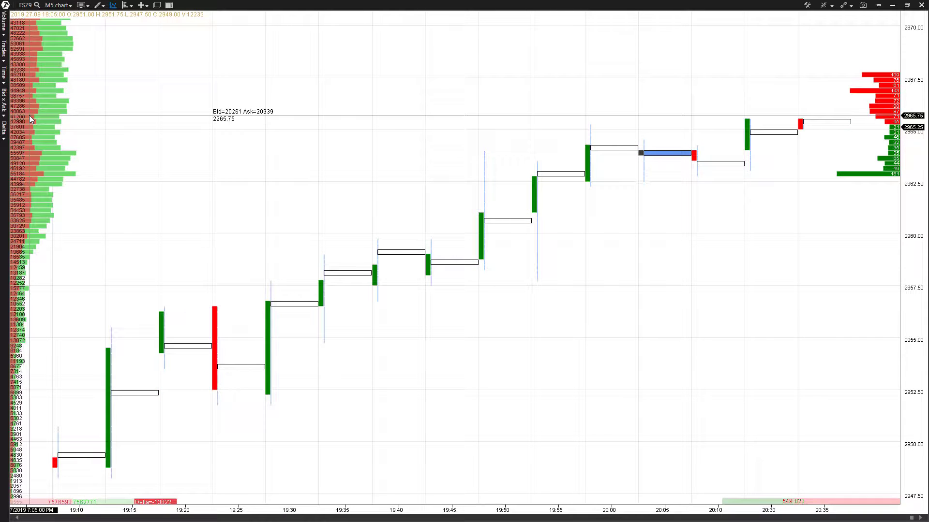
{"action": "left_click", "coordinate": [4, 80]}
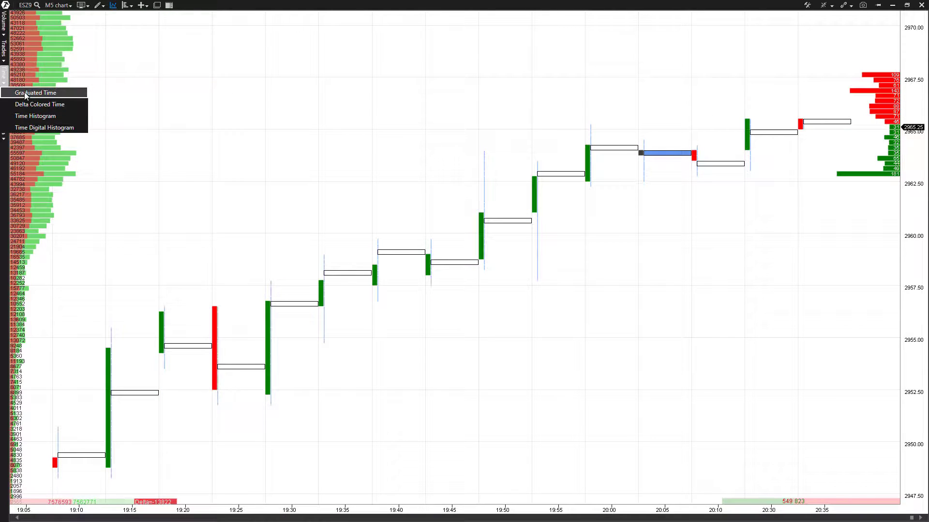
{"action": "left_click", "coordinate": [40, 127]}
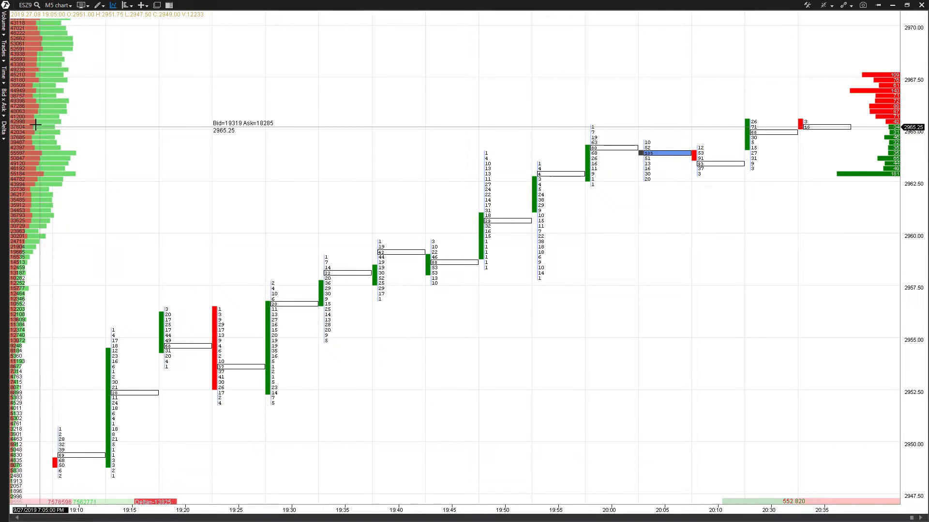
Display the clusters as Bid x Ask, followed by Bid x Ask Ladder
{"action": "left_click", "coordinate": [4, 116]}
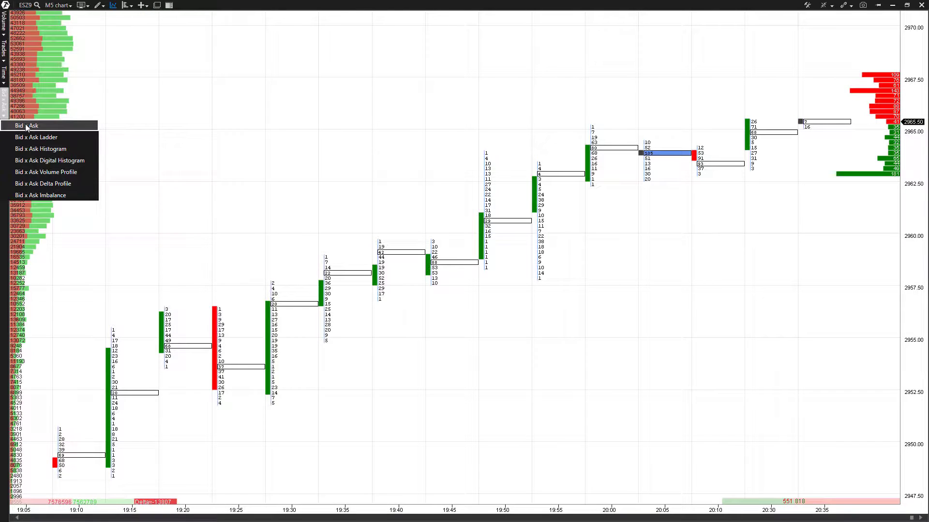
{"action": "left_click", "coordinate": [24, 126]}
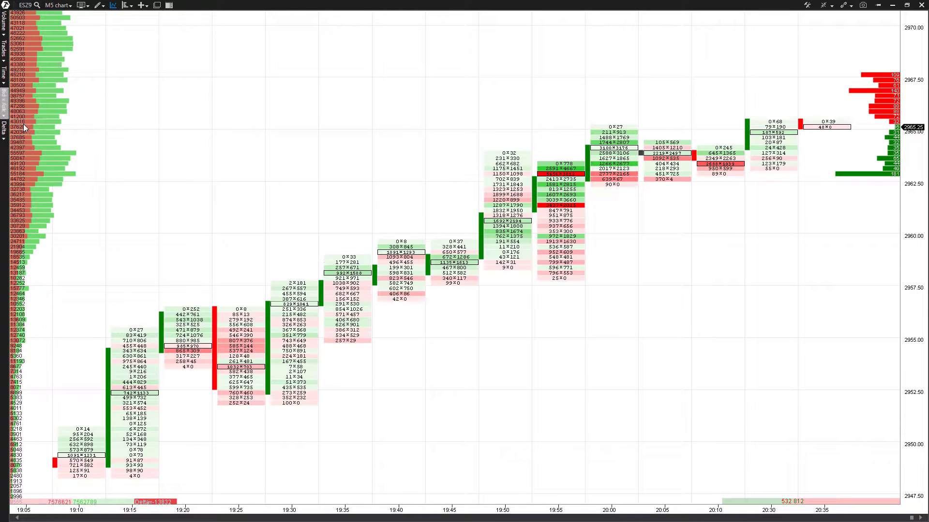
{"action": "left_click", "coordinate": [4, 112]}
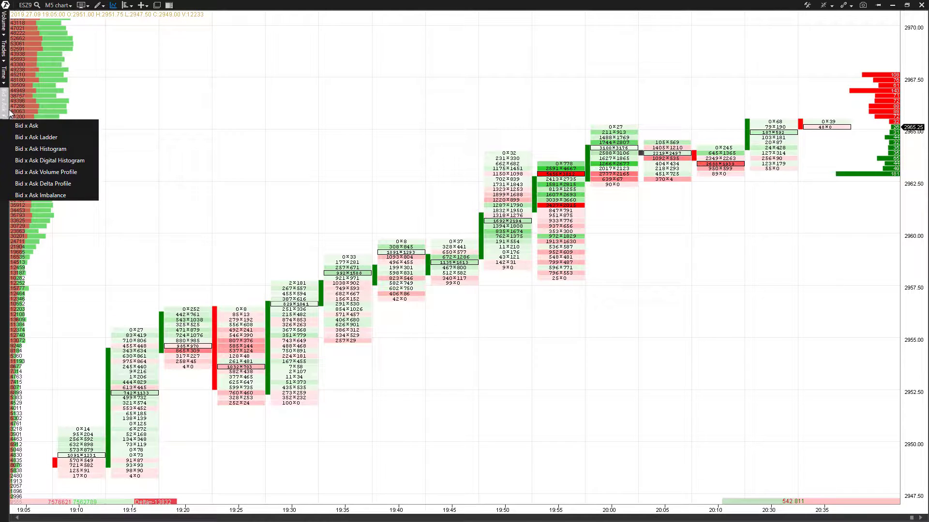
{"action": "left_click", "coordinate": [30, 138]}
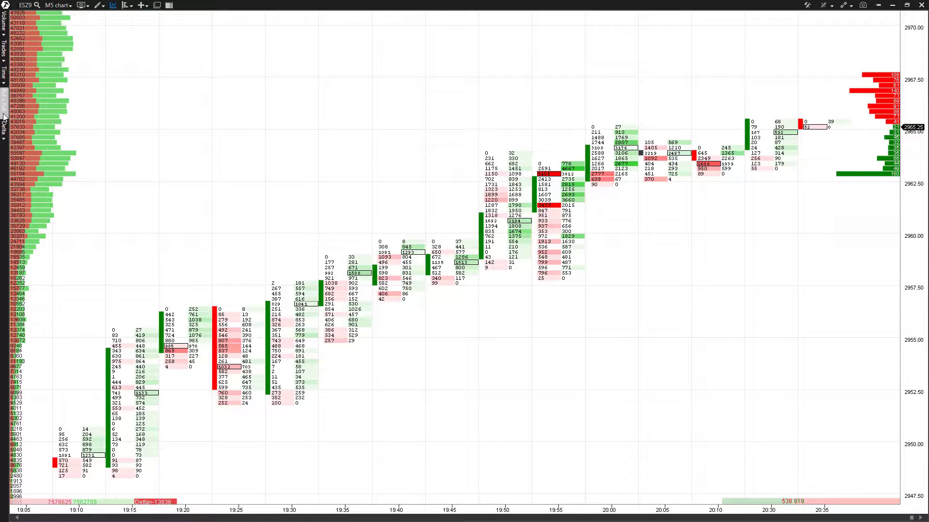
Display the clusters as a Bid x Ask Histogram, followed by a Bid x Ask Digital Histogram
{"action": "left_click", "coordinate": [4, 116]}
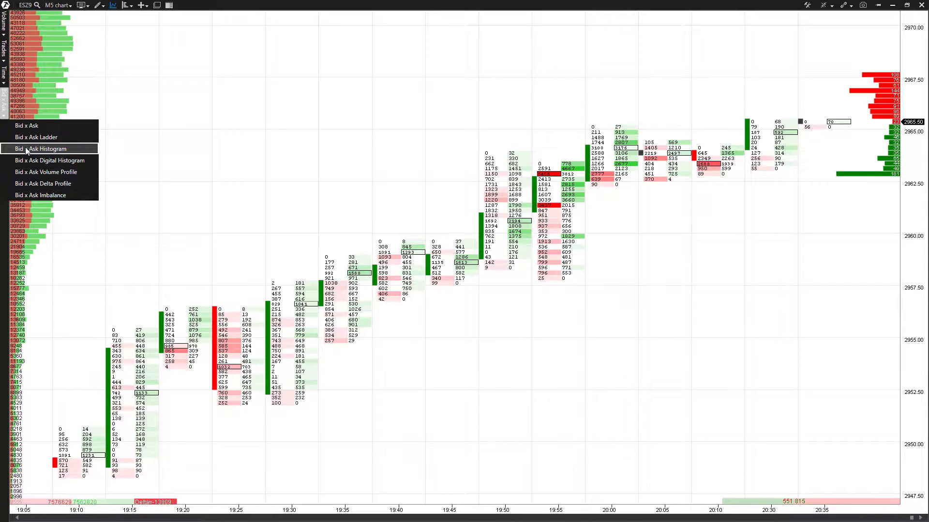
{"action": "left_click", "coordinate": [27, 149]}
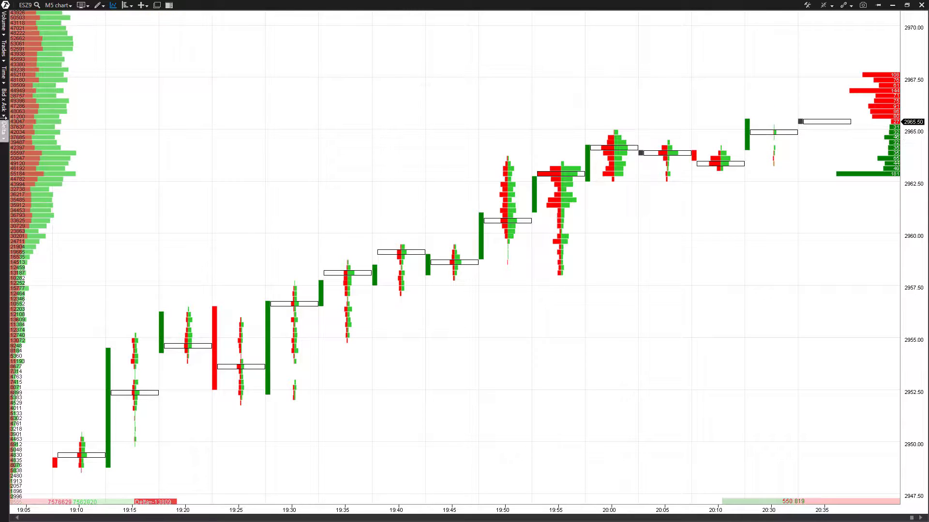
{"action": "left_click", "coordinate": [4, 116]}
{"action": "left_click", "coordinate": [41, 160]}
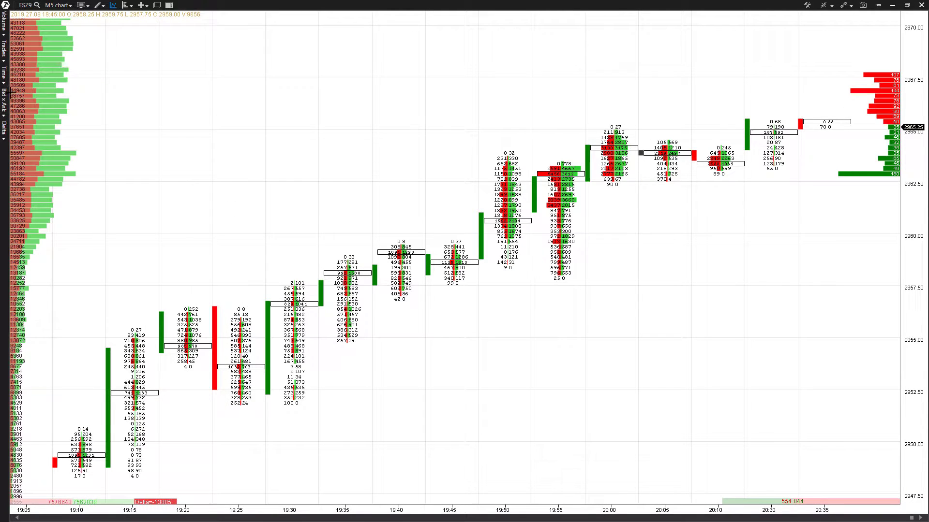
Display the clusters as a Bid x Ask Volume Profile, followed by a Bid x Ask Delta Profile
{"action": "left_click", "coordinate": [6, 112]}
{"action": "left_click", "coordinate": [29, 173]}
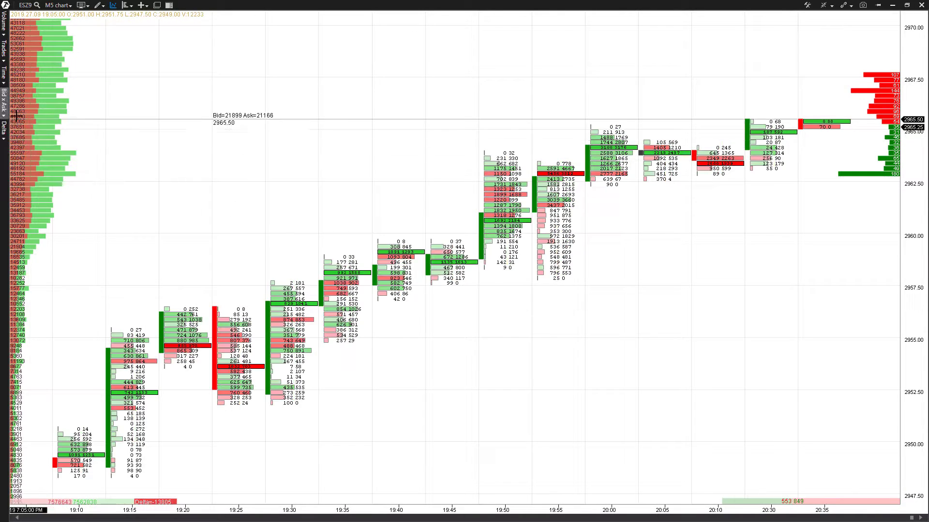
{"action": "left_click", "coordinate": [5, 121]}
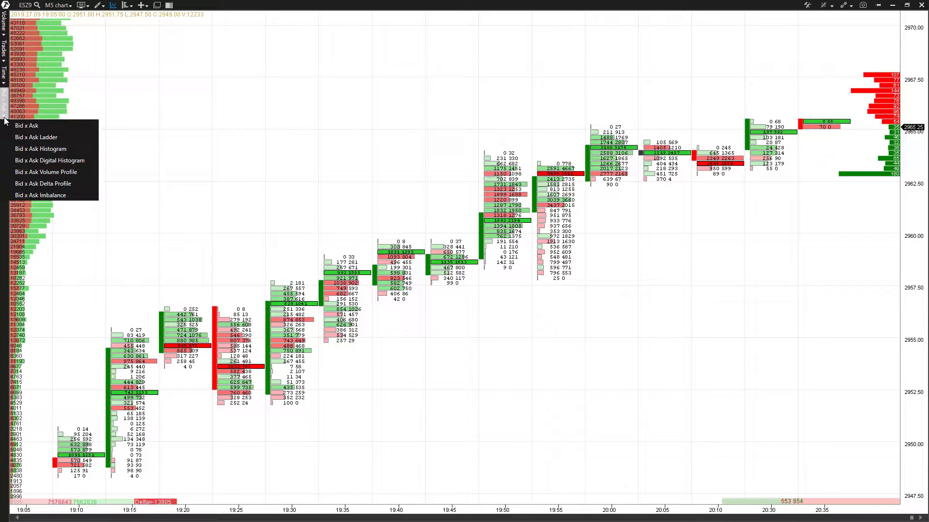
{"action": "left_click", "coordinate": [48, 184]}
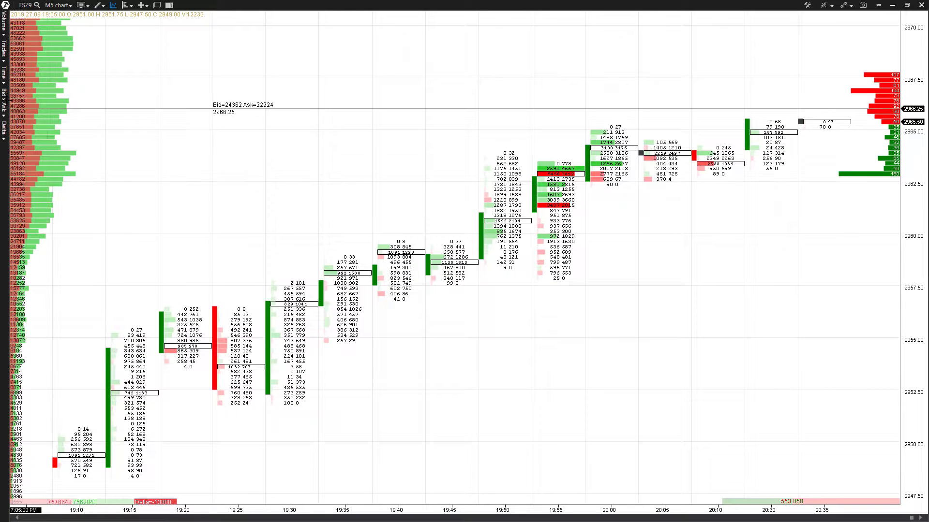
Display the clusters as Bid x Ask Imbalance, followed by Delta
{"action": "left_click", "coordinate": [4, 114]}
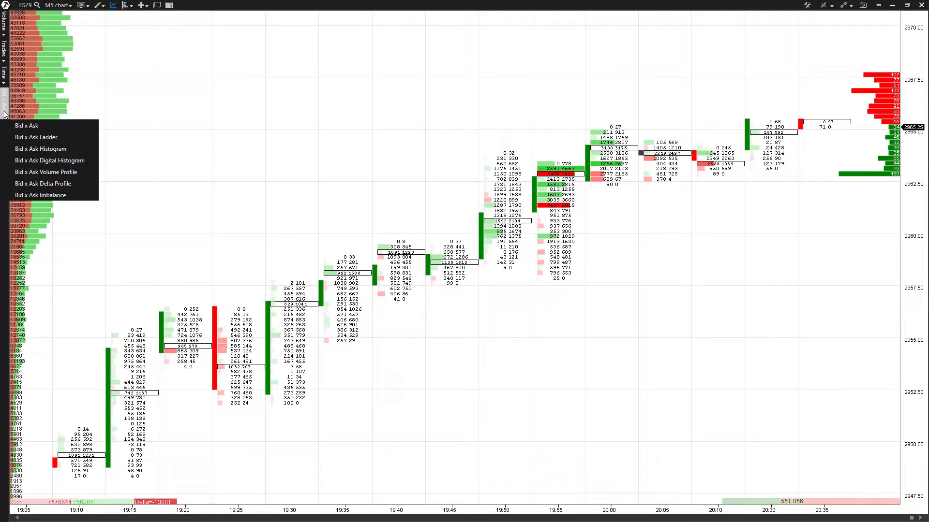
{"action": "left_click", "coordinate": [44, 196]}
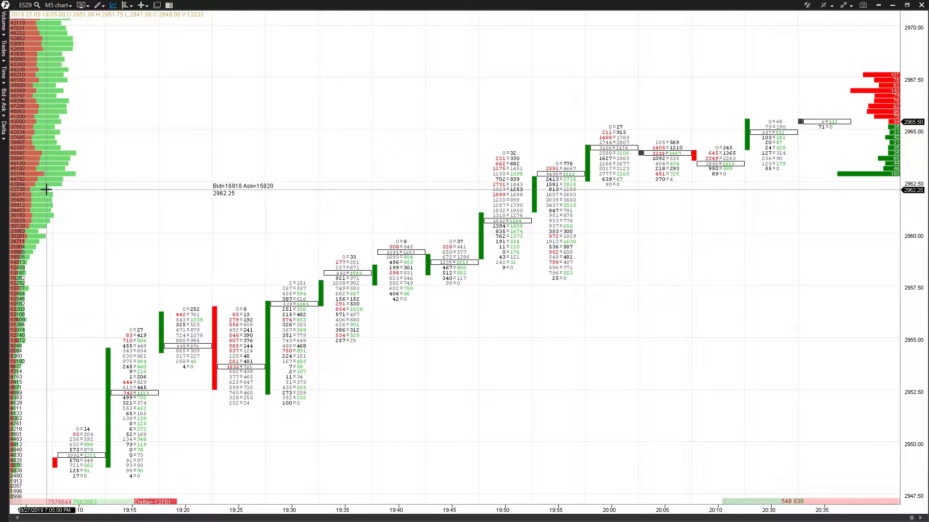
{"action": "left_click", "coordinate": [5, 132]}
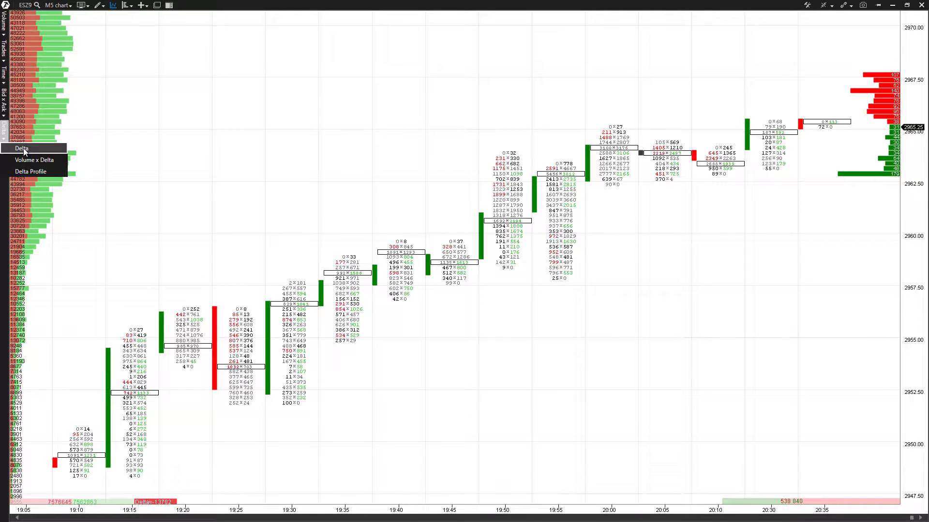
{"action": "left_click", "coordinate": [21, 150]}
Display the clusters as Volume x Delta, followed by a Delta Profile
{"action": "left_click", "coordinate": [6, 139]}
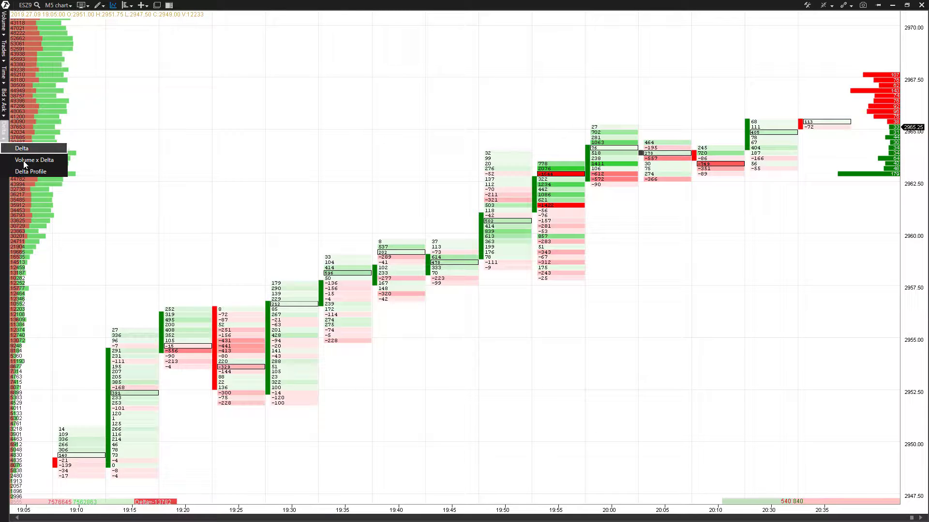
{"action": "left_click", "coordinate": [24, 160]}
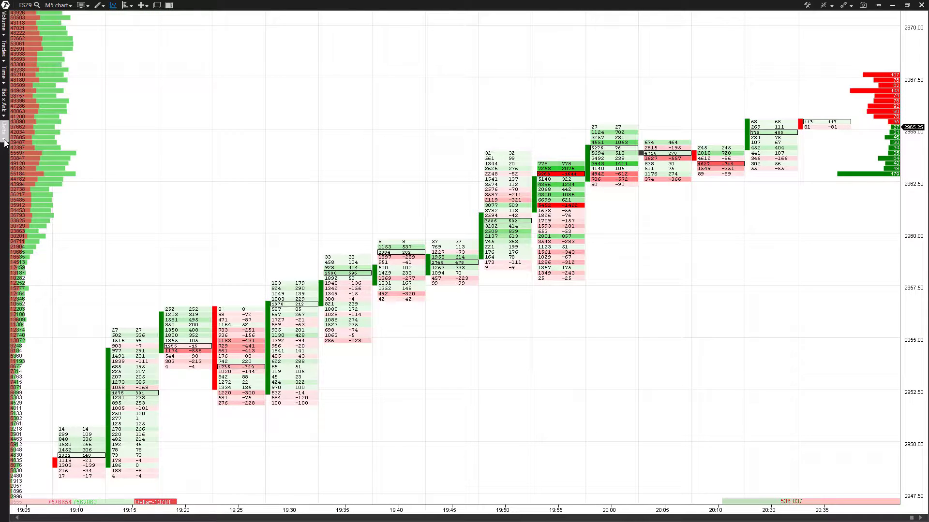
{"action": "left_click", "coordinate": [6, 140]}
{"action": "left_click", "coordinate": [27, 175]}
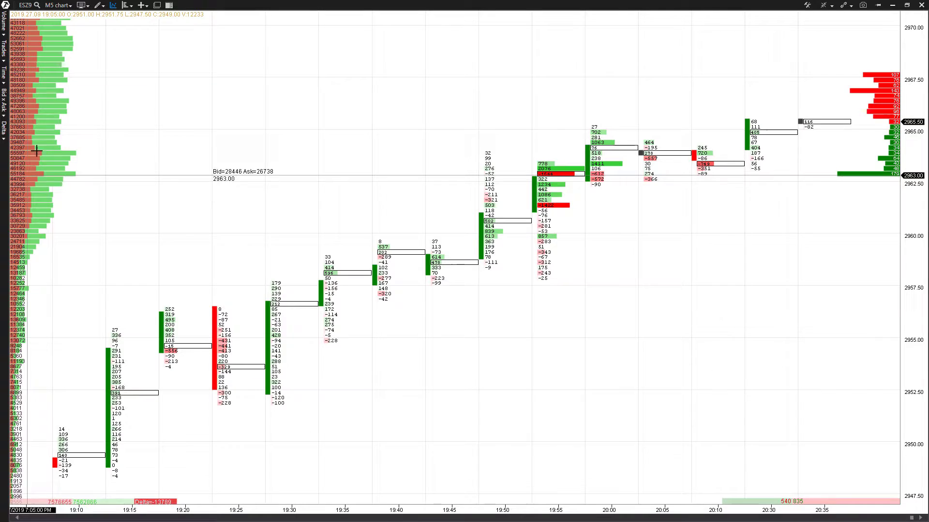
Display the clusters as Volume x Trade and switch the ESZ9 chart to the M1 timeframe
{"action": "left_click", "coordinate": [6, 29]}
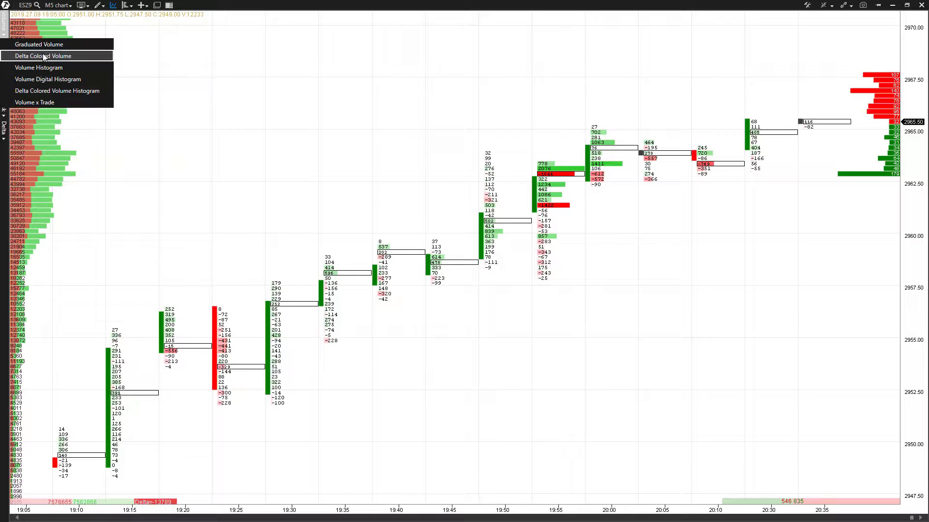
{"action": "left_click", "coordinate": [45, 102]}
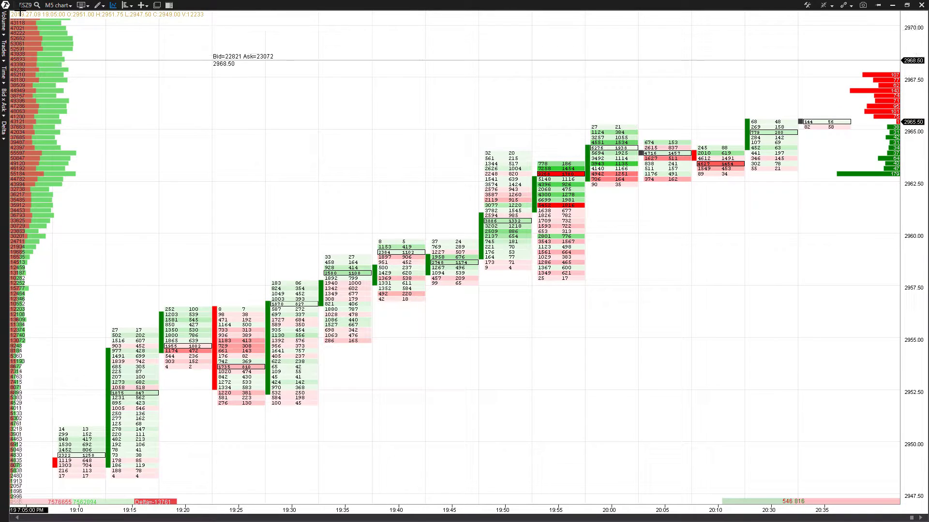
{"action": "left_click", "coordinate": [68, 7]}
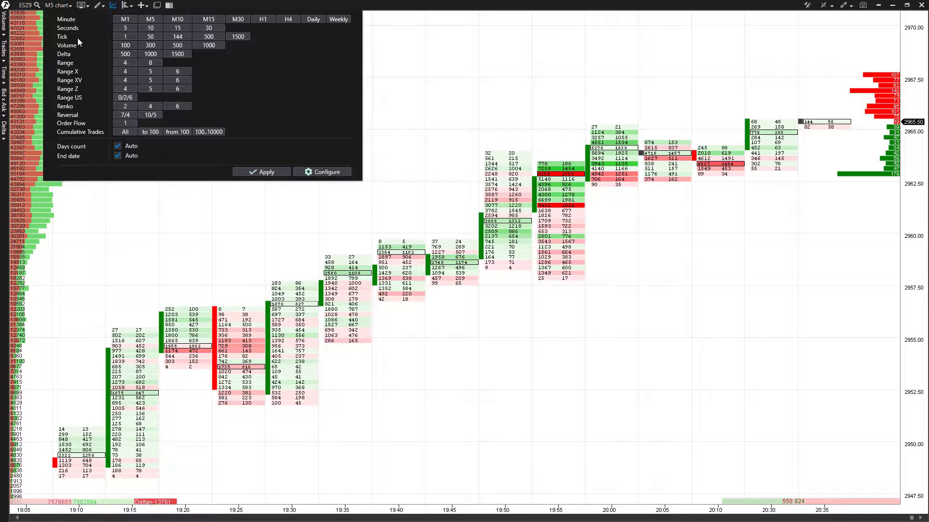
{"action": "left_click", "coordinate": [125, 19]}
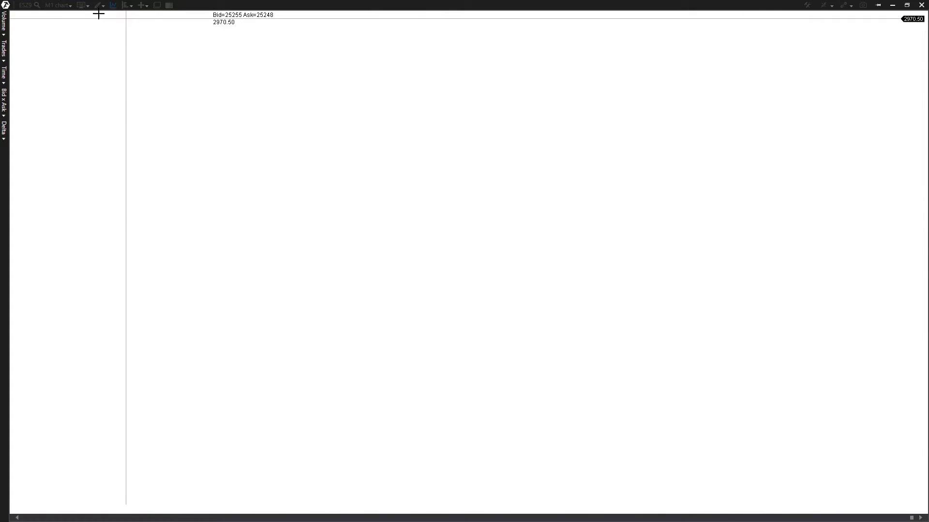
Switch the ESZ9 chart to the 5 Seconds timeframe, followed by Renko 2
{"action": "left_click", "coordinate": [69, 6]}
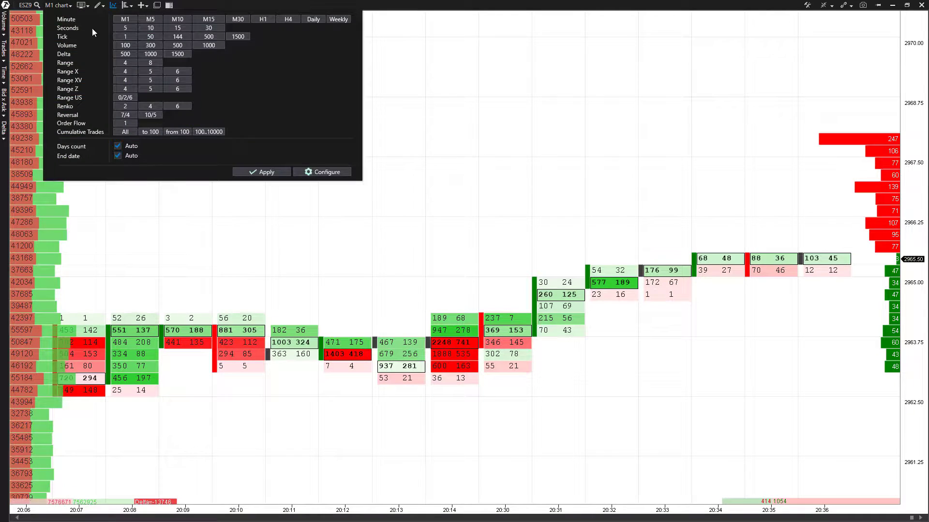
{"action": "left_click", "coordinate": [123, 28]}
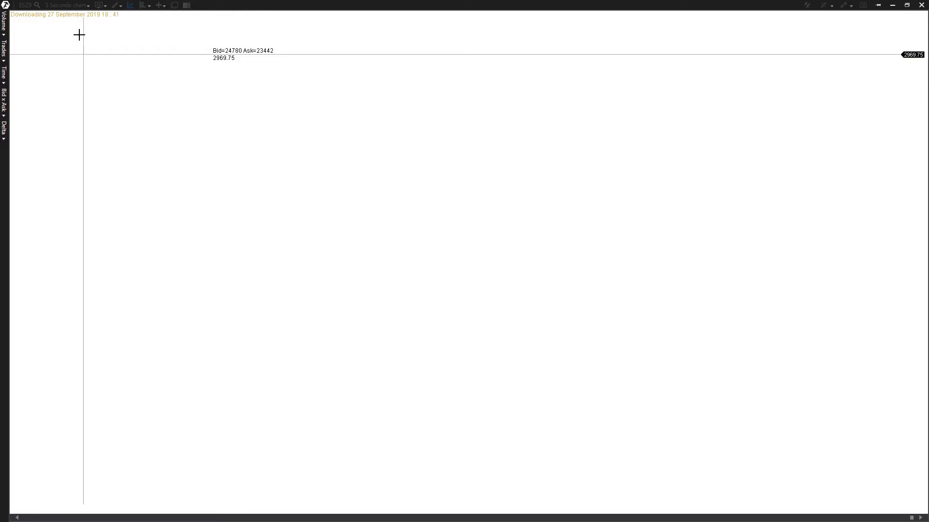
{"action": "left_click", "coordinate": [86, 8]}
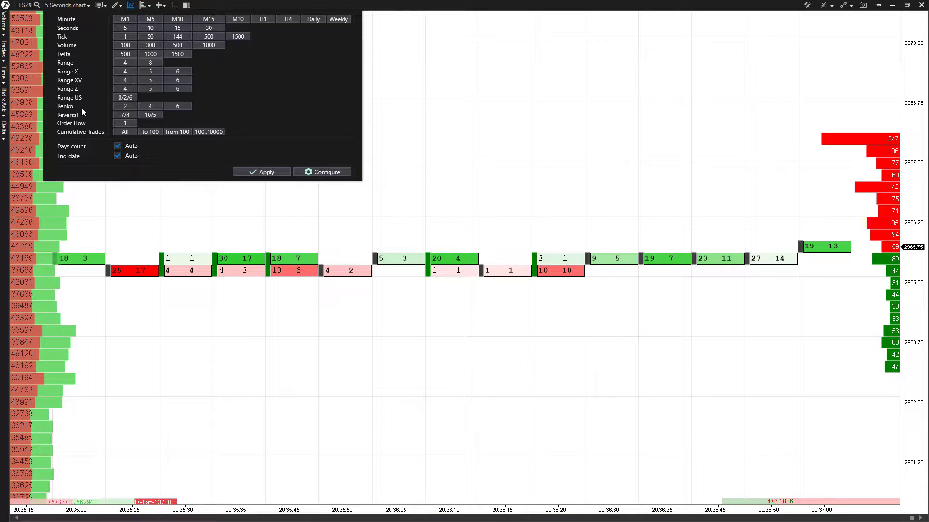
{"action": "left_click", "coordinate": [125, 106]}
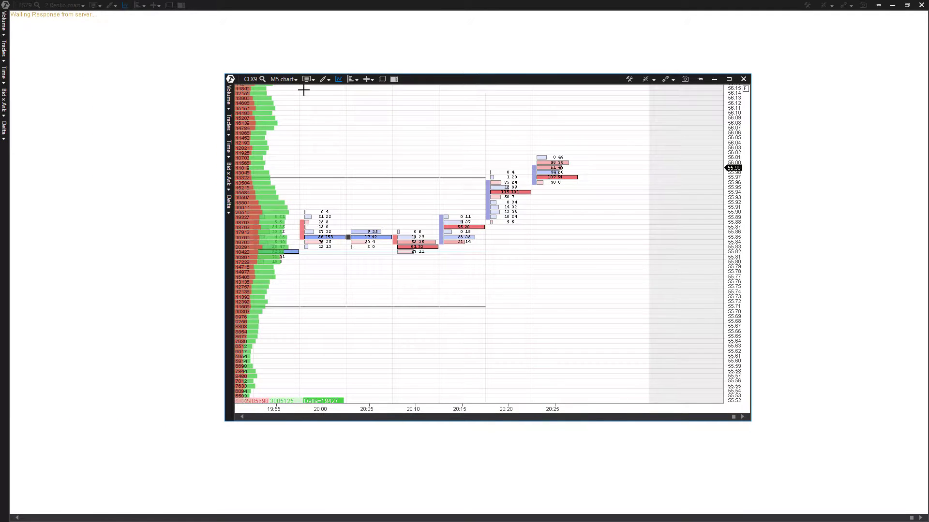
Examine the timeframe options of the CLX9 chart, including Renko, followed by those of the ESZ9 chart
{"action": "left_click", "coordinate": [289, 80]}
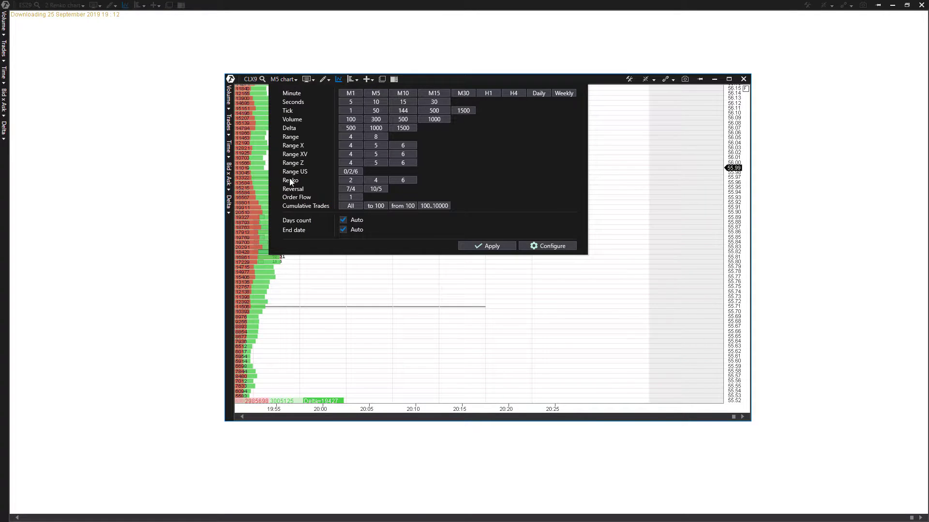
{"action": "left_click", "coordinate": [351, 180]}
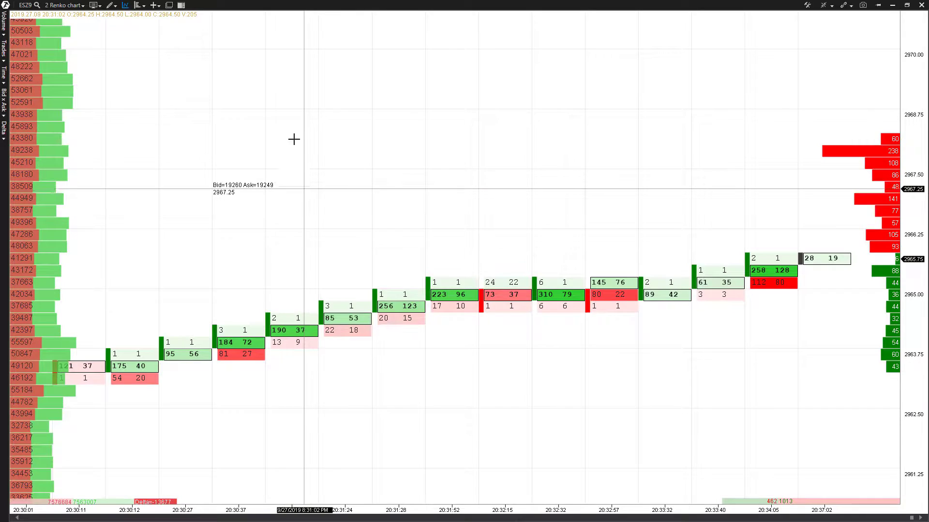
{"action": "left_click", "coordinate": [64, 5]}
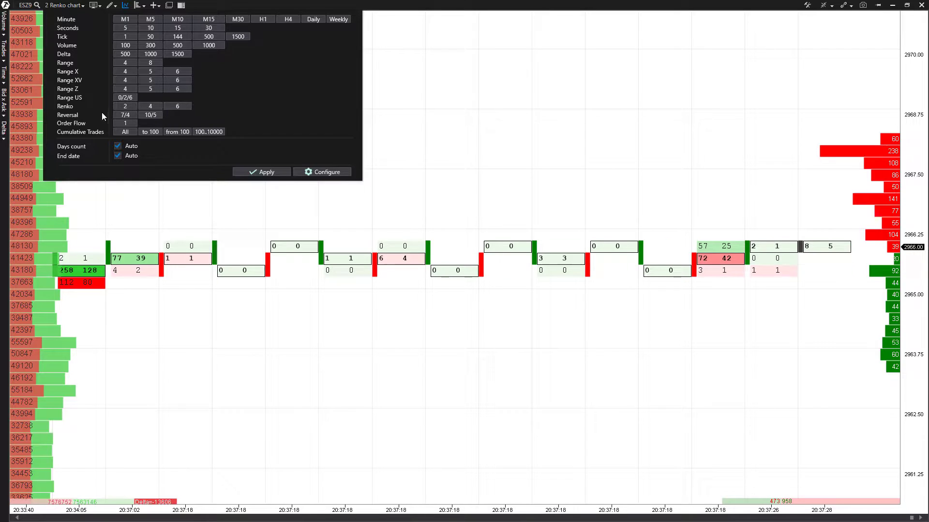
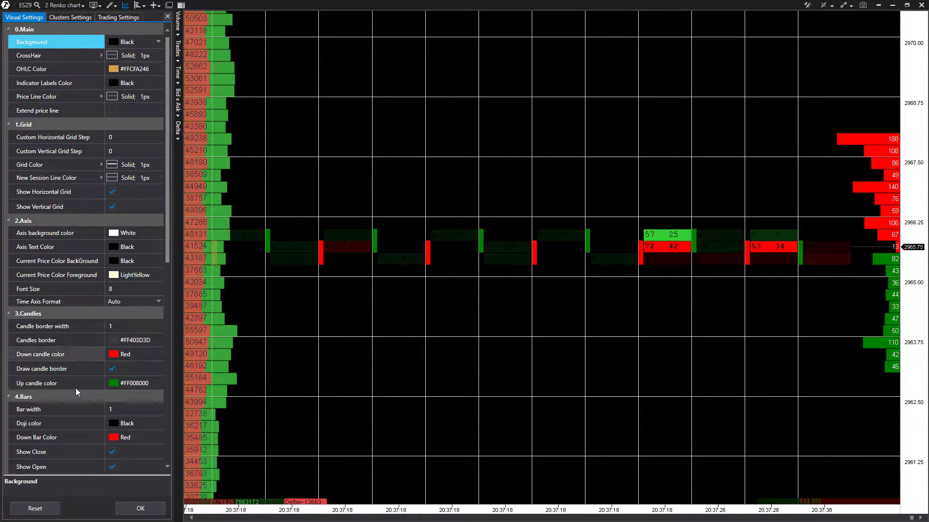
Examine the chart's visual settings for candles, bars, line chart, histograms, session time and other display options
{"action": "scroll", "coordinate": [79, 423], "scroll_direction": "down", "scroll_amount": 4}
{"action": "scroll", "coordinate": [84, 330], "scroll_direction": "down", "scroll_amount": 8}
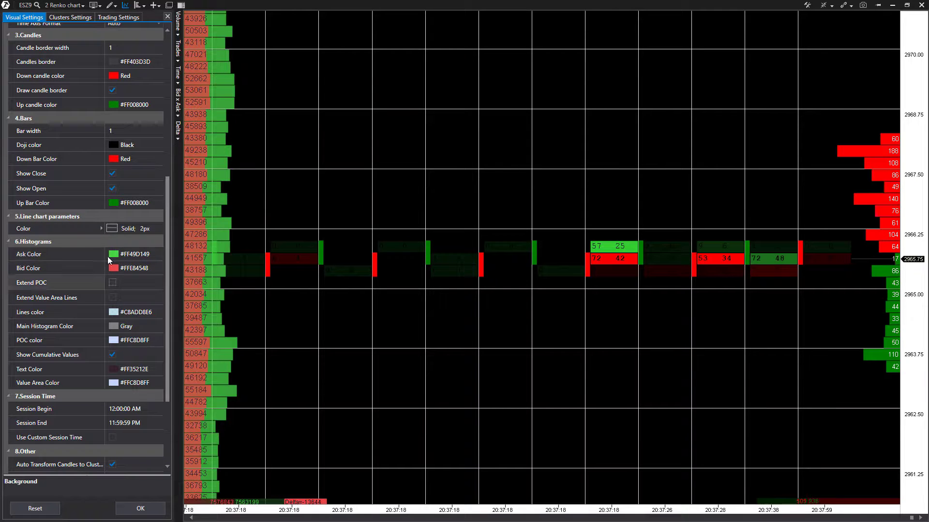
{"action": "scroll", "coordinate": [107, 267], "scroll_direction": "down", "scroll_amount": 2}
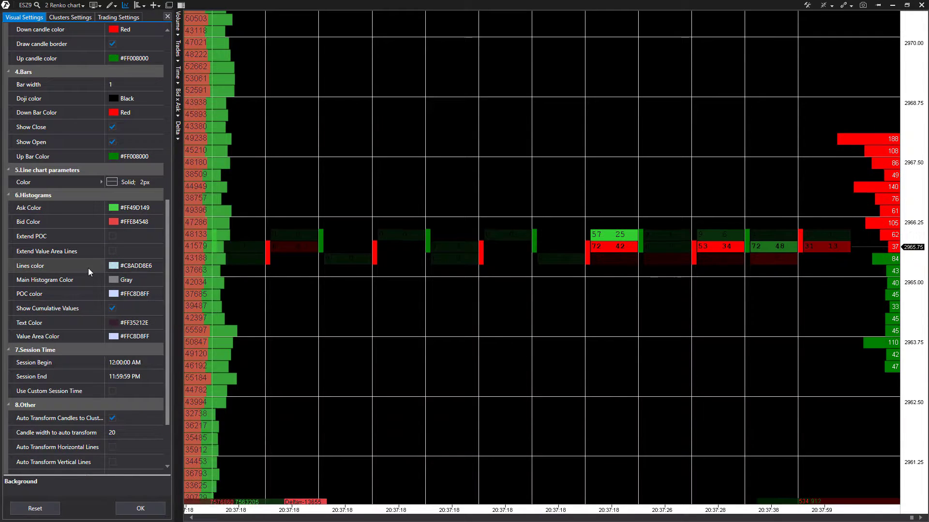
{"action": "scroll", "coordinate": [101, 312], "scroll_direction": "down", "scroll_amount": 2}
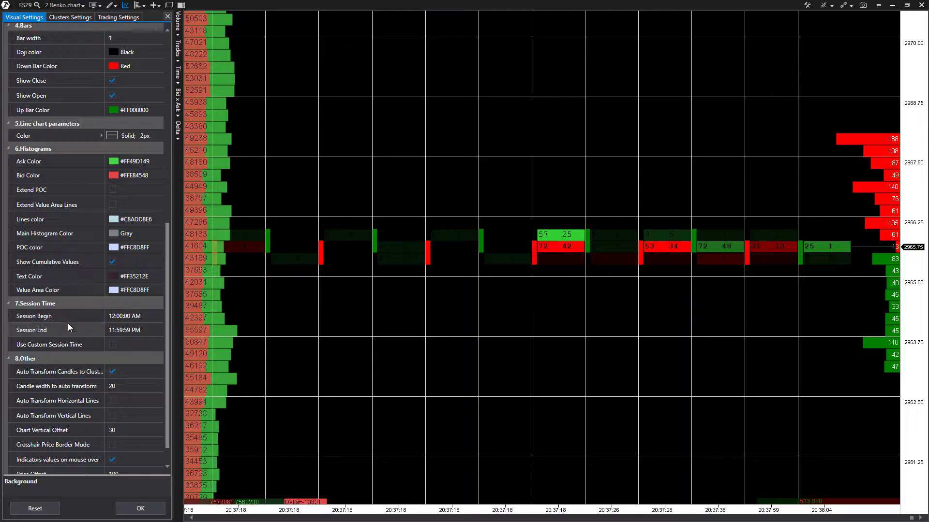
{"action": "scroll", "coordinate": [68, 323], "scroll_direction": "down", "scroll_amount": 1}
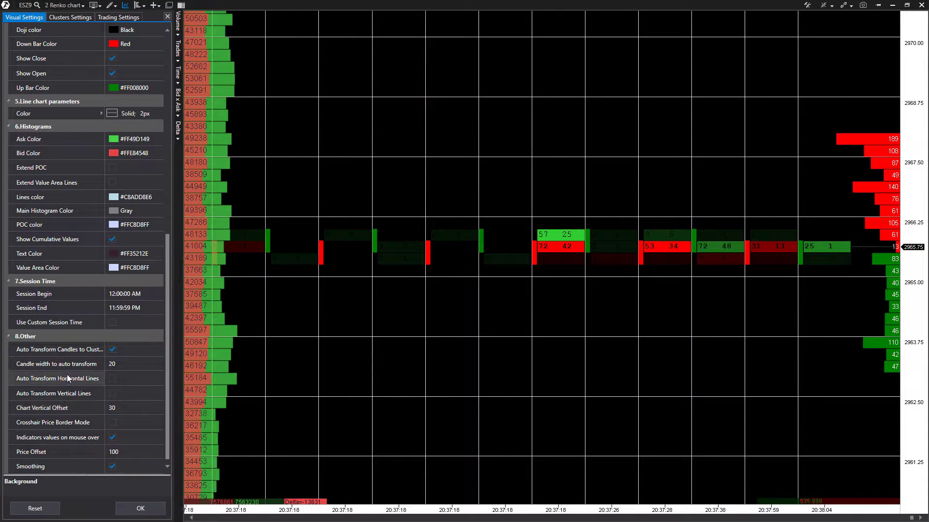
Open the clusters settings and examine the main color options, the cluster values divider and the font size
{"action": "left_click", "coordinate": [71, 18]}
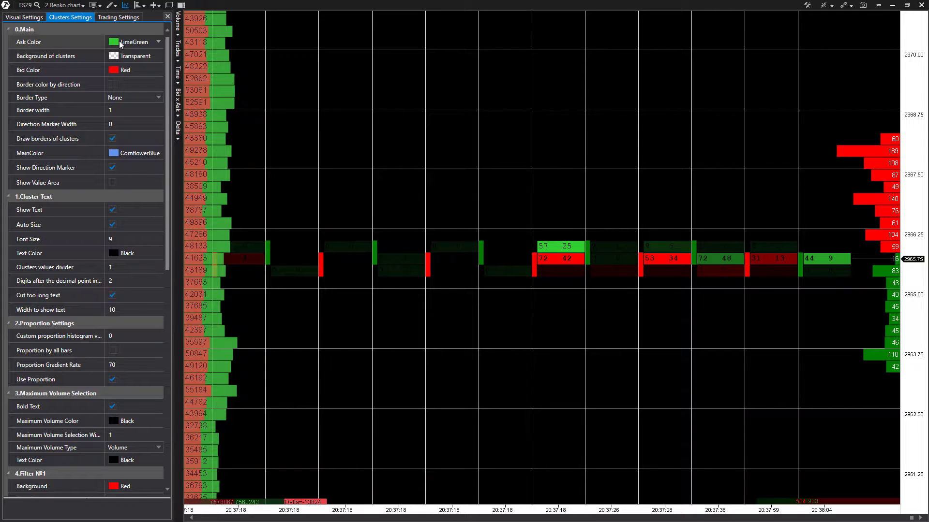
{"action": "left_click", "coordinate": [115, 70]}
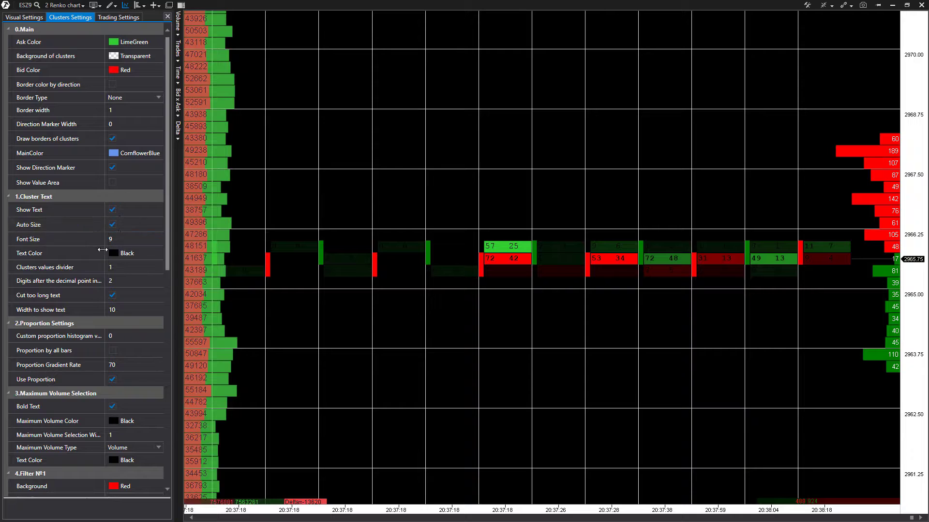
{"action": "left_click", "coordinate": [131, 267]}
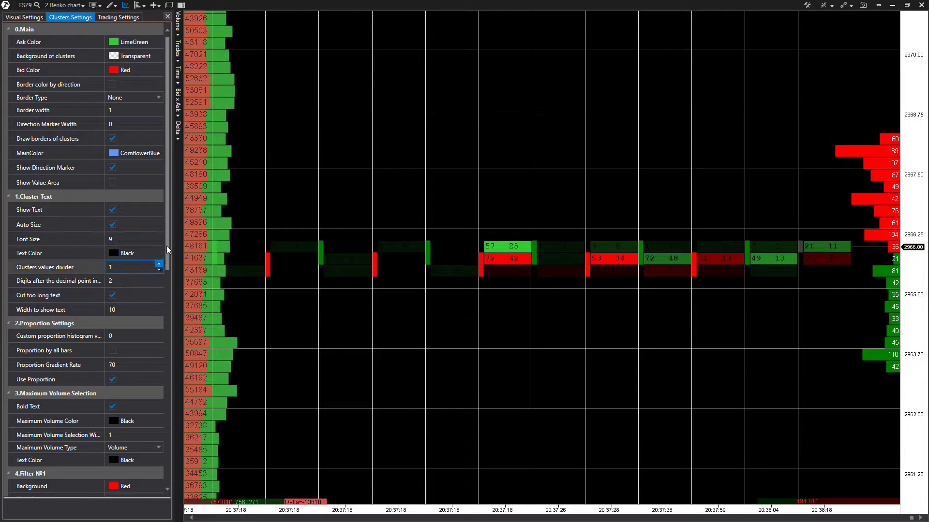
{"action": "key", "text": "Return"}
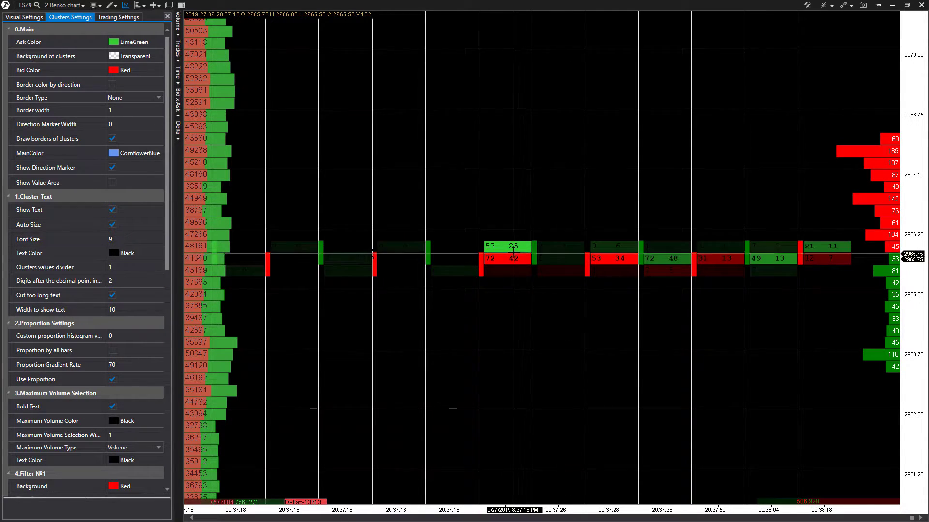
{"action": "key", "text": "Up"}
{"action": "key", "text": "Up"}
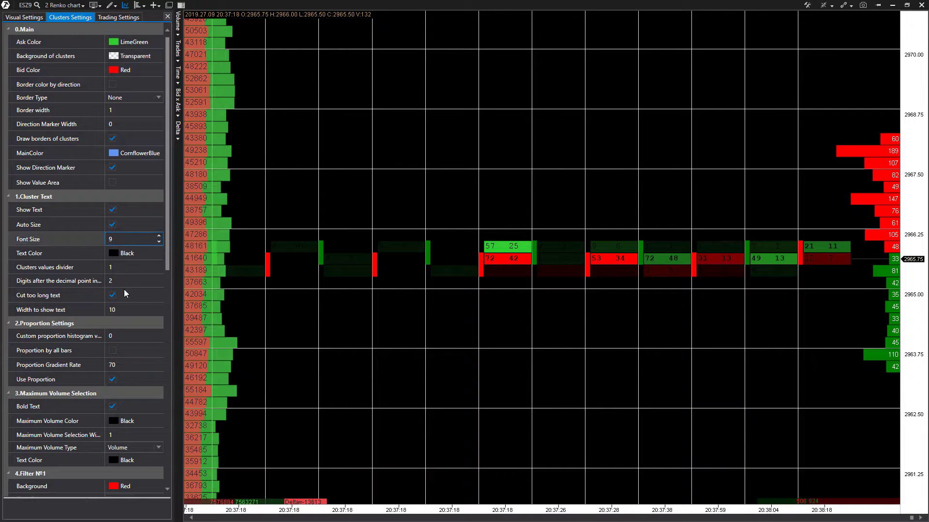
Examine the clusters' proportion, maximum volume selection, filter and Bid/Ask imbalance settings
{"action": "scroll", "coordinate": [87, 280], "scroll_direction": "down", "scroll_amount": 1}
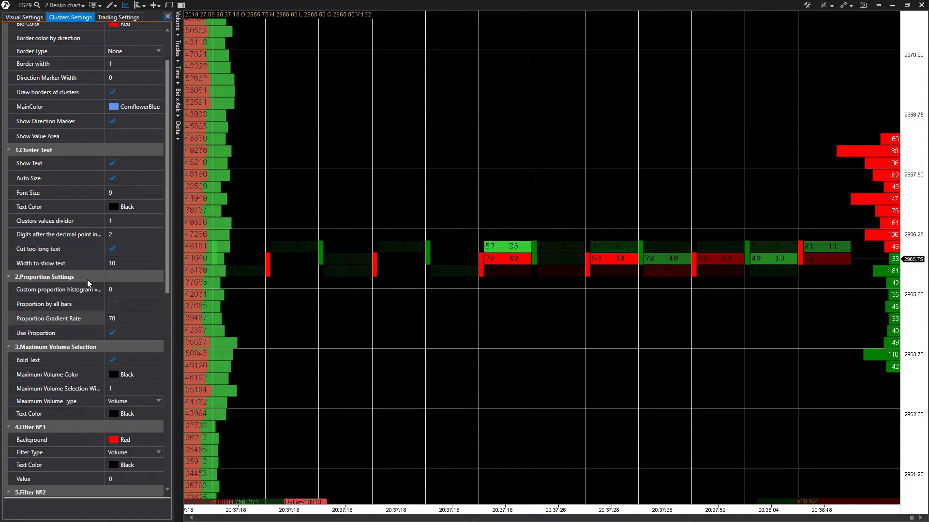
{"action": "scroll", "coordinate": [87, 280], "scroll_direction": "down", "scroll_amount": 2}
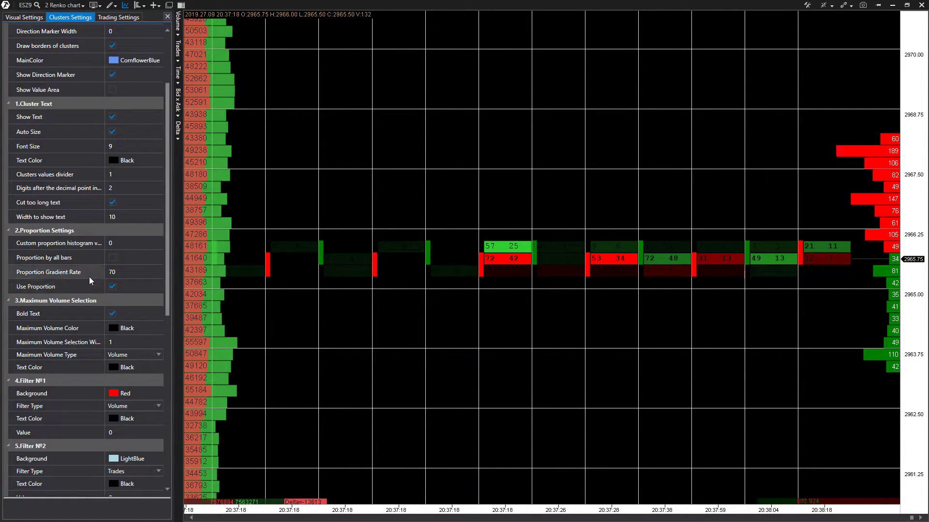
{"action": "scroll", "coordinate": [87, 291], "scroll_direction": "down", "scroll_amount": 2}
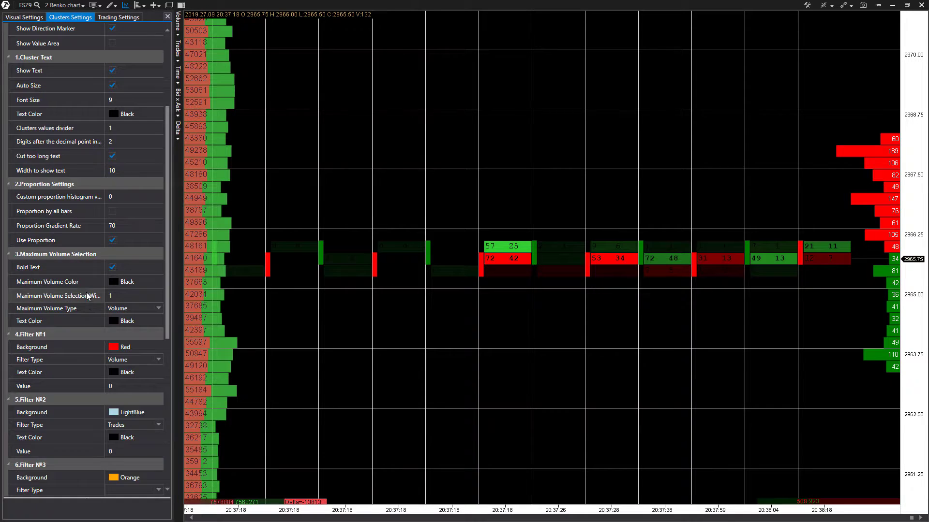
{"action": "scroll", "coordinate": [88, 290], "scroll_direction": "down", "scroll_amount": 12}
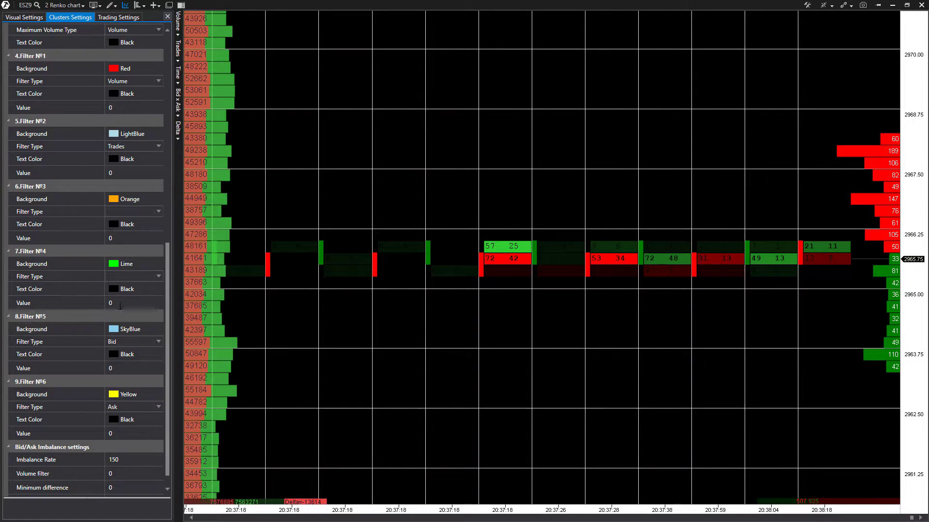
{"action": "scroll", "coordinate": [121, 328], "scroll_direction": "up", "scroll_amount": 18}
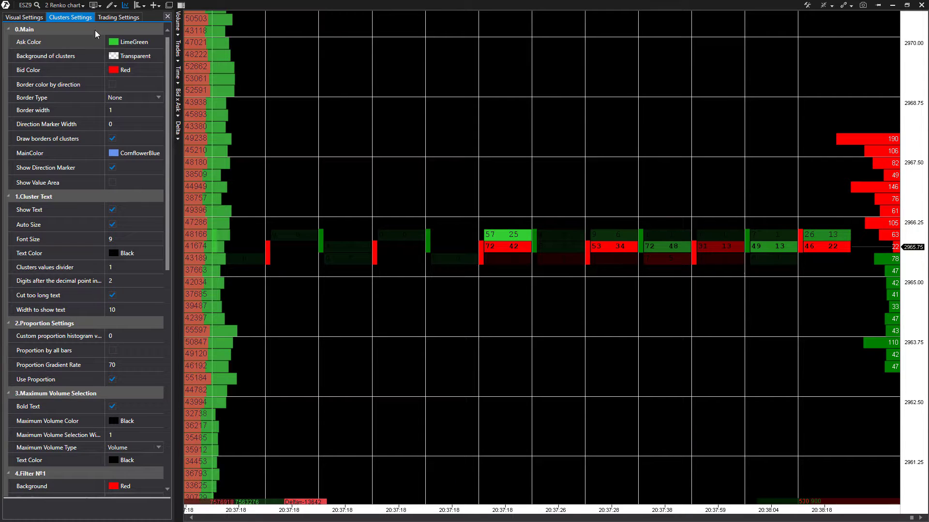
Examine the trading settings for orders, position, trades and trading, and close the settings
{"action": "left_click", "coordinate": [118, 17]}
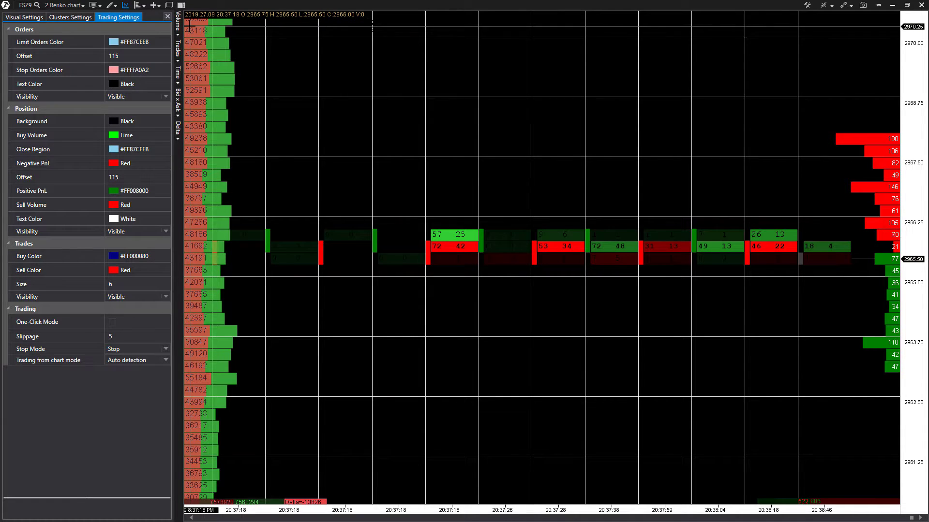
{"action": "left_click", "coordinate": [167, 17]}
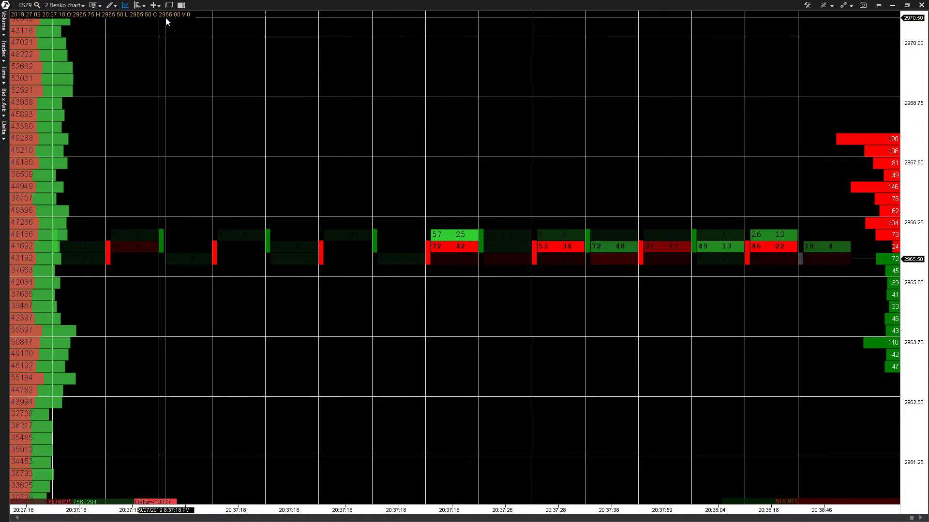
Reopen the chart's settings through its Visual Settings command and examine the other commands available on the chart
{"action": "right_click", "coordinate": [336, 162]}
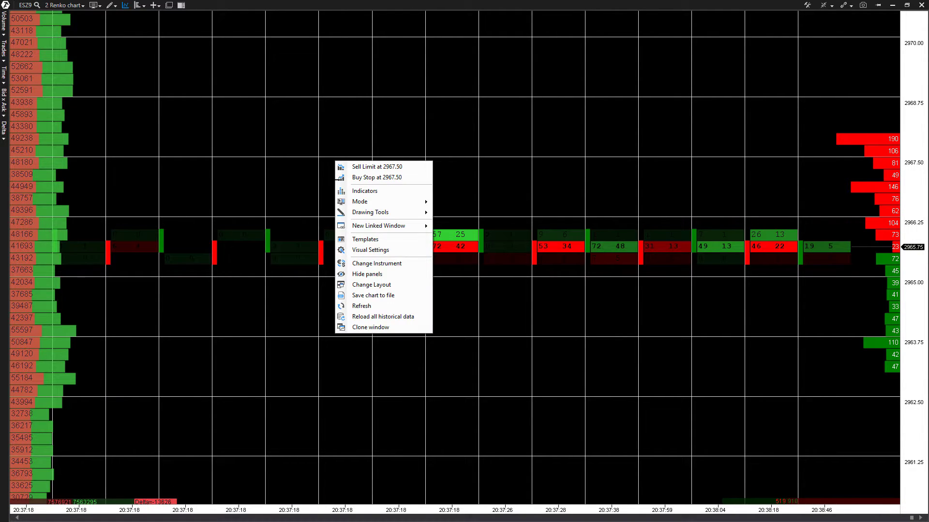
{"action": "mouse_move", "coordinate": [396, 213]}
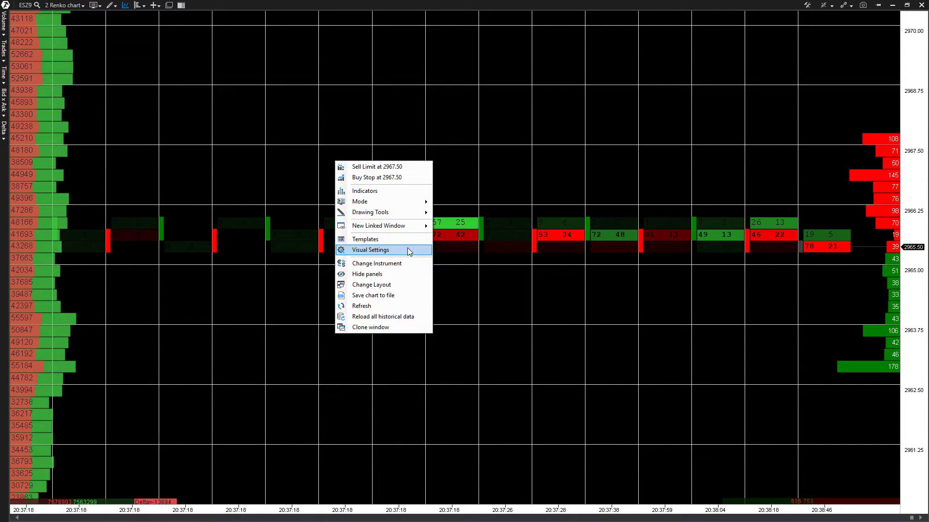
{"action": "left_click", "coordinate": [397, 250]}
{"action": "right_click", "coordinate": [375, 145]}
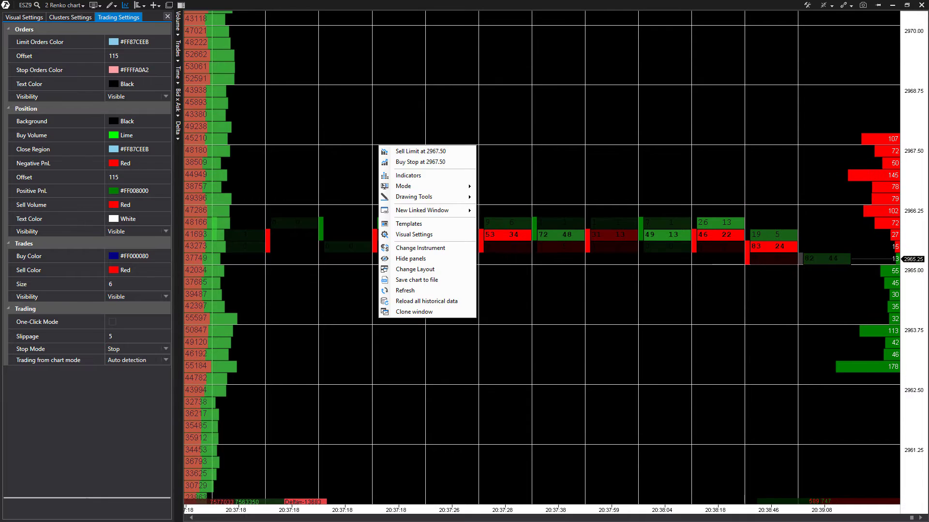
{"action": "left_click", "coordinate": [552, 134]}
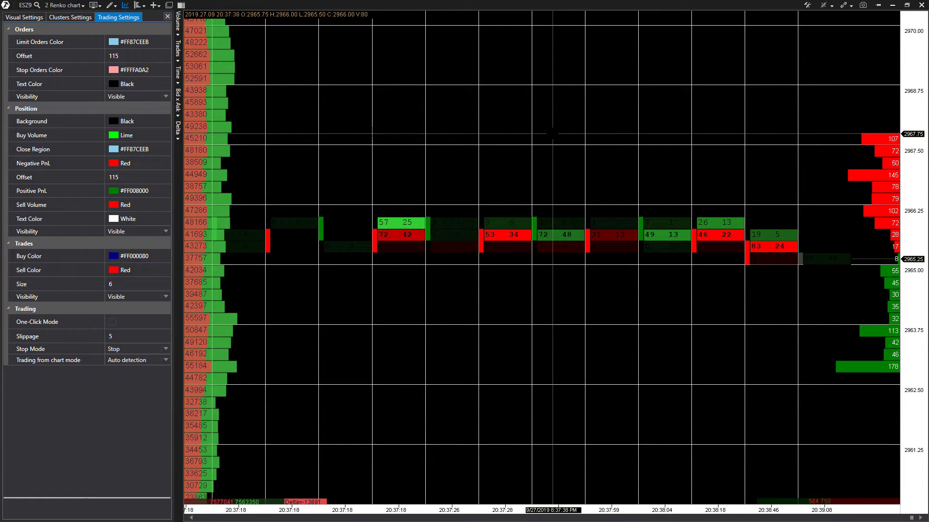